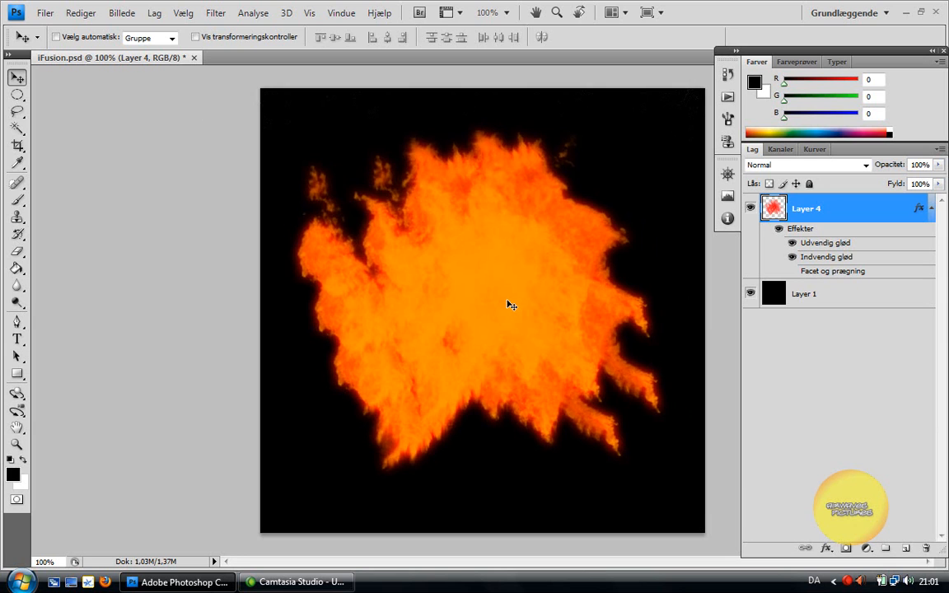
Shift the flame on Layer 4 slightly to the right within the canvas.
{"action": "left_click_drag", "start_coordinate": [508, 305], "coordinate": [516, 305]}
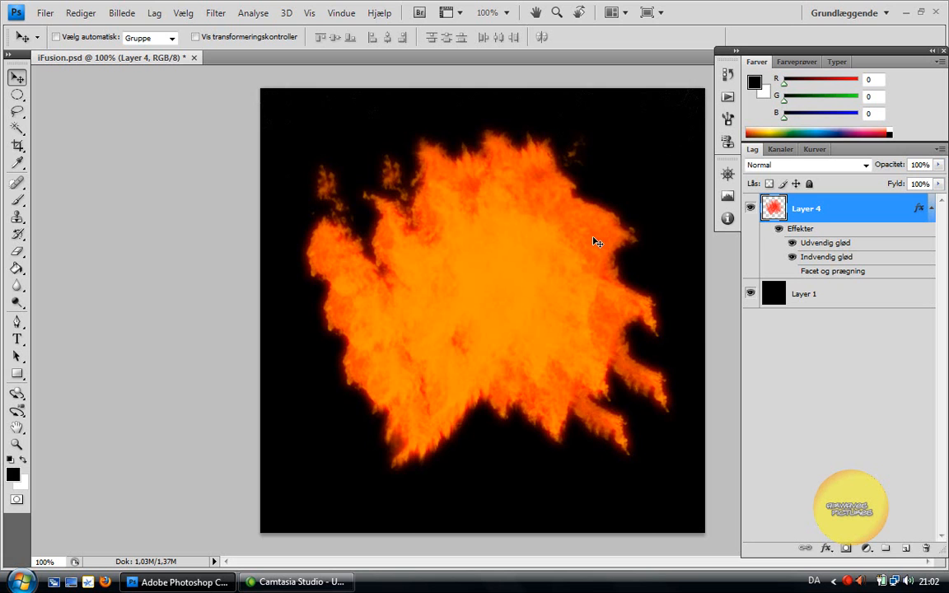
Create a new document with the Brugerdefineret preset, 1280 by 800 pixels at 72 pixels per inch, with transparent background.
{"action": "left_click", "coordinate": [45, 13]}
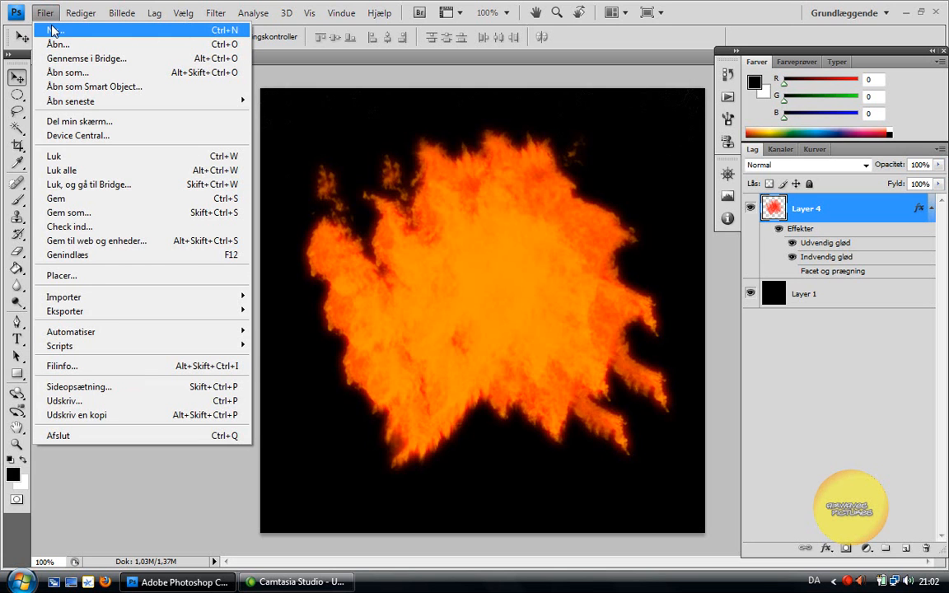
{"action": "left_click", "coordinate": [54, 30]}
{"action": "key", "text": "Tab"}
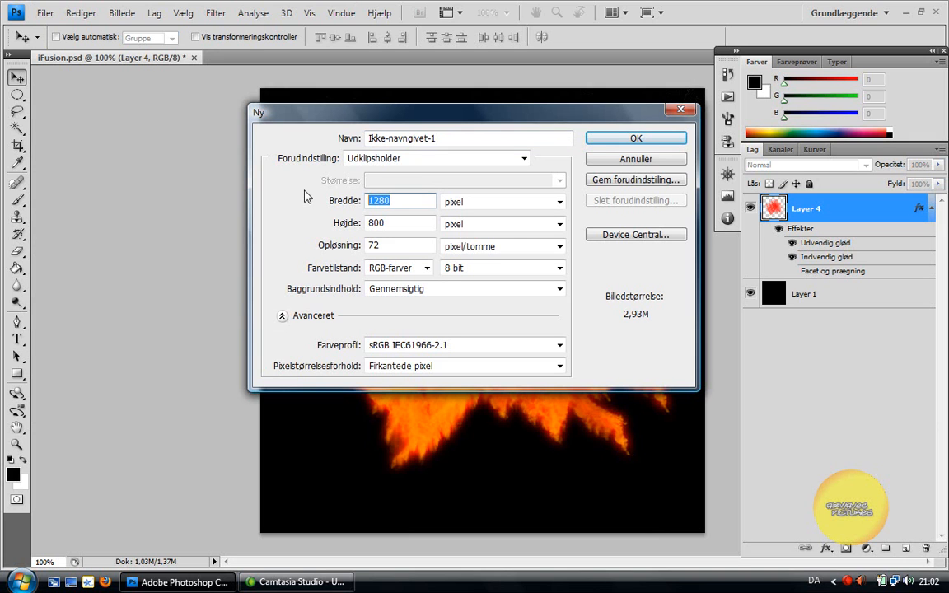
{"action": "left_click", "coordinate": [383, 159]}
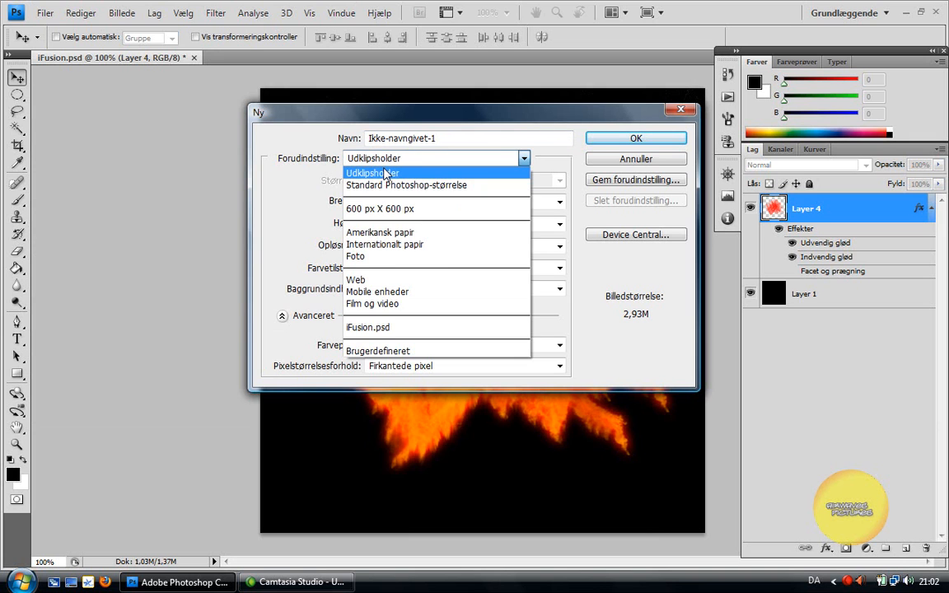
{"action": "left_click", "coordinate": [395, 351]}
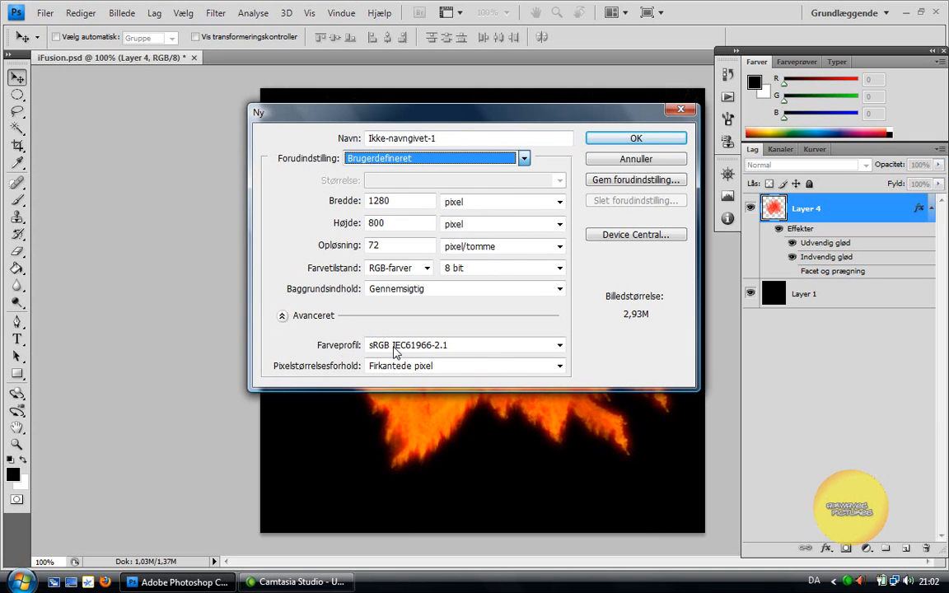
{"action": "left_click", "coordinate": [418, 159]}
{"action": "left_click", "coordinate": [401, 156]}
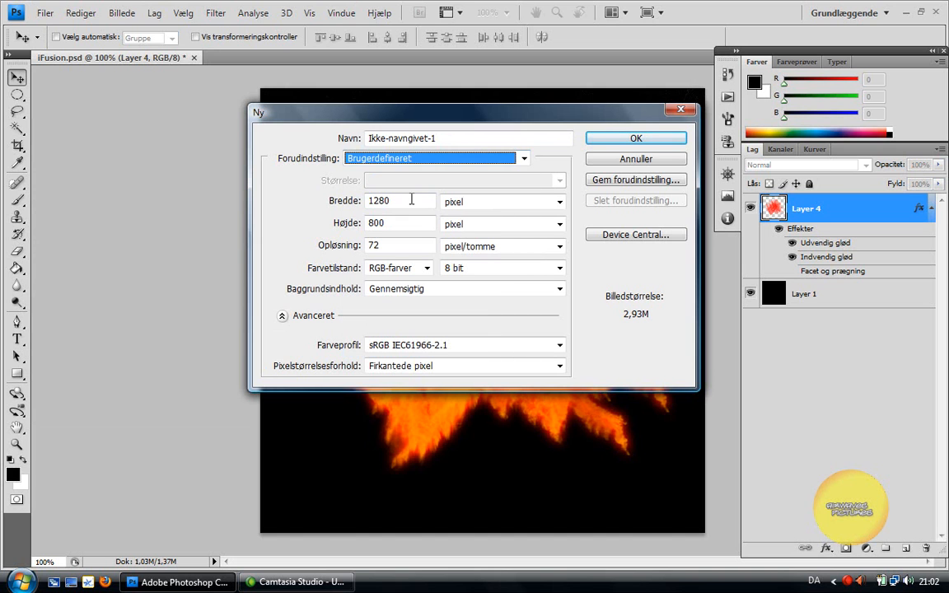
{"action": "left_click_drag", "start_coordinate": [412, 200], "coordinate": [329, 203]}
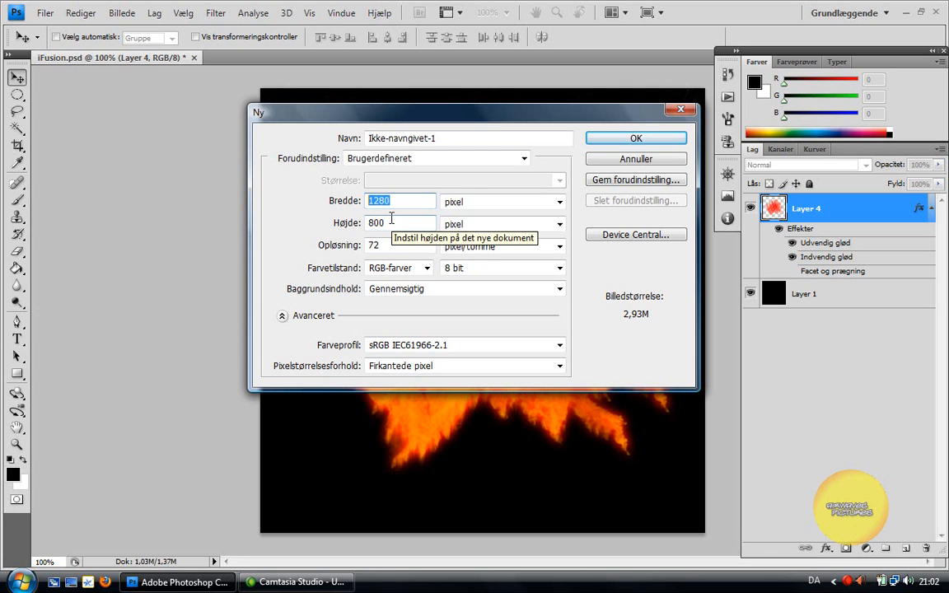
{"action": "type", "text": "12"}
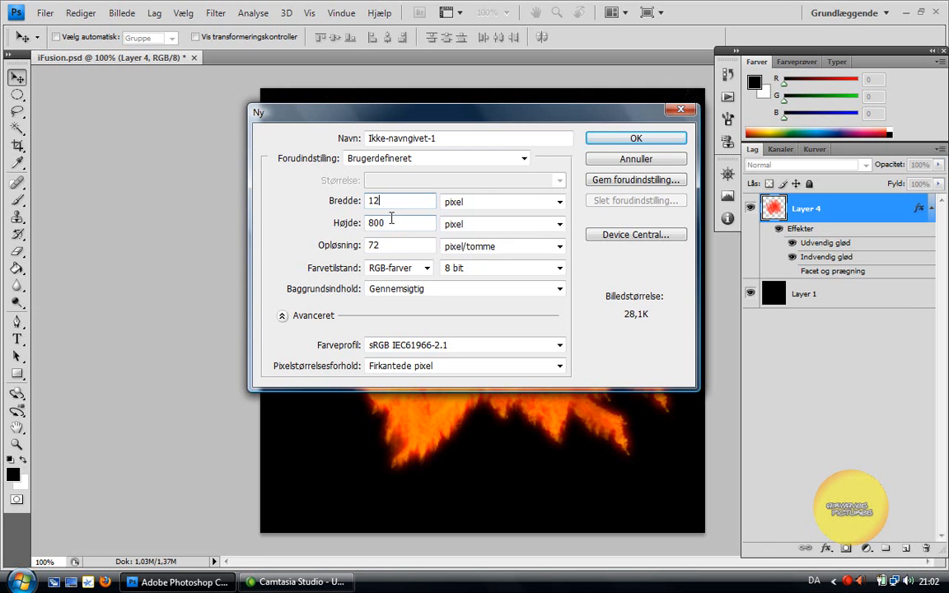
{"action": "type", "text": "80"}
{"action": "left_click", "coordinate": [407, 221]}
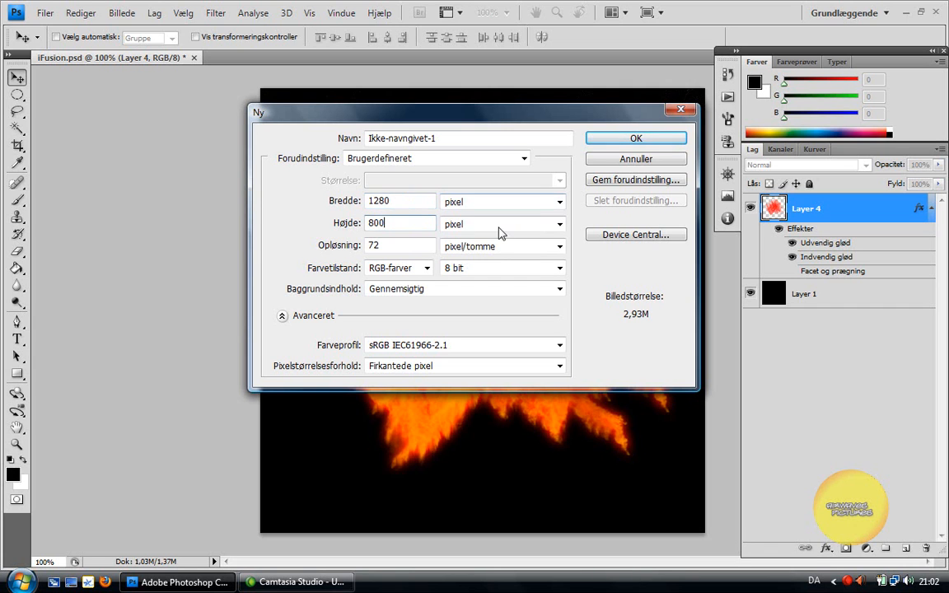
{"action": "left_click", "coordinate": [633, 138]}
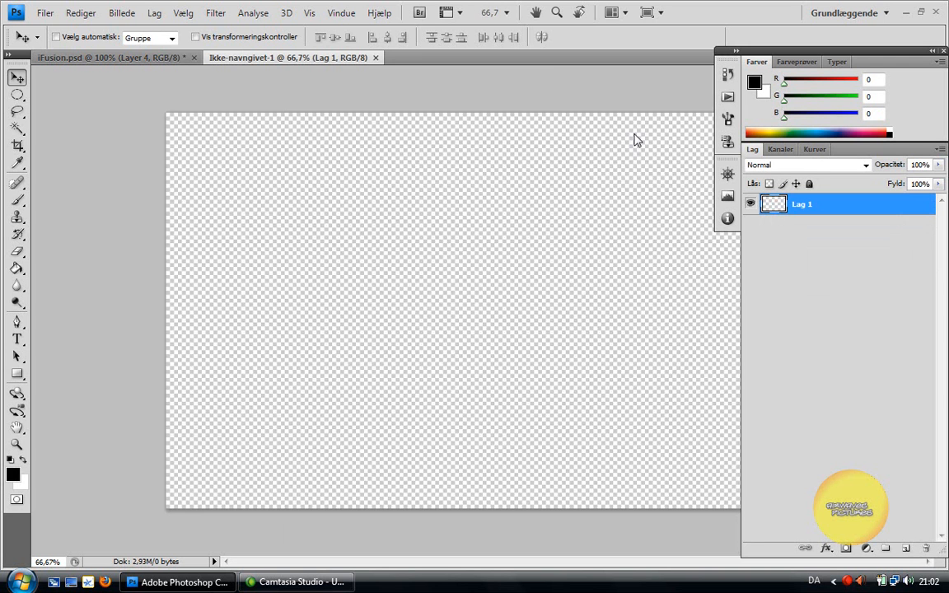
Fill the empty Lag 1 with the black foreground colour using the Paint Bucket tool.
{"action": "left_click", "coordinate": [506, 13]}
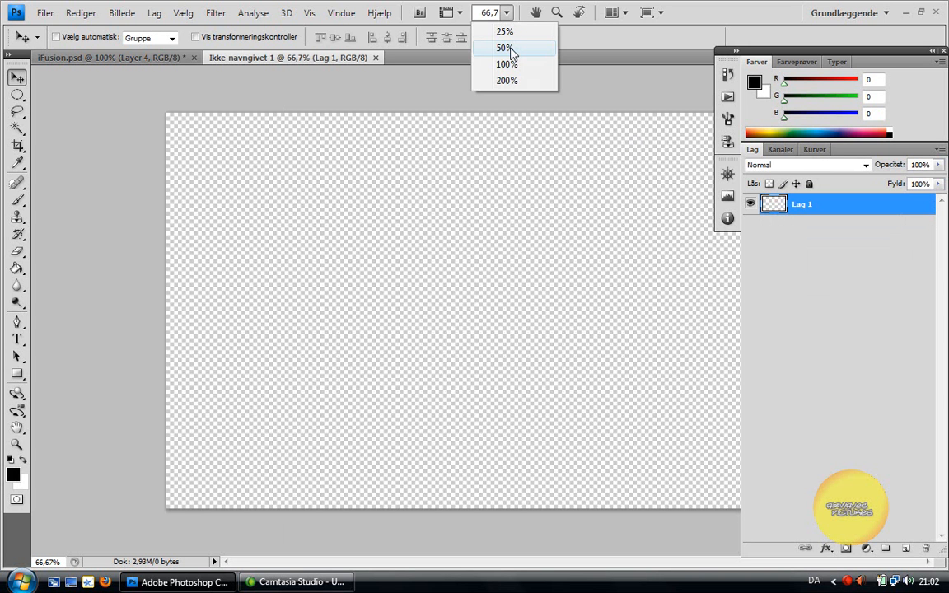
{"action": "left_click", "coordinate": [504, 48]}
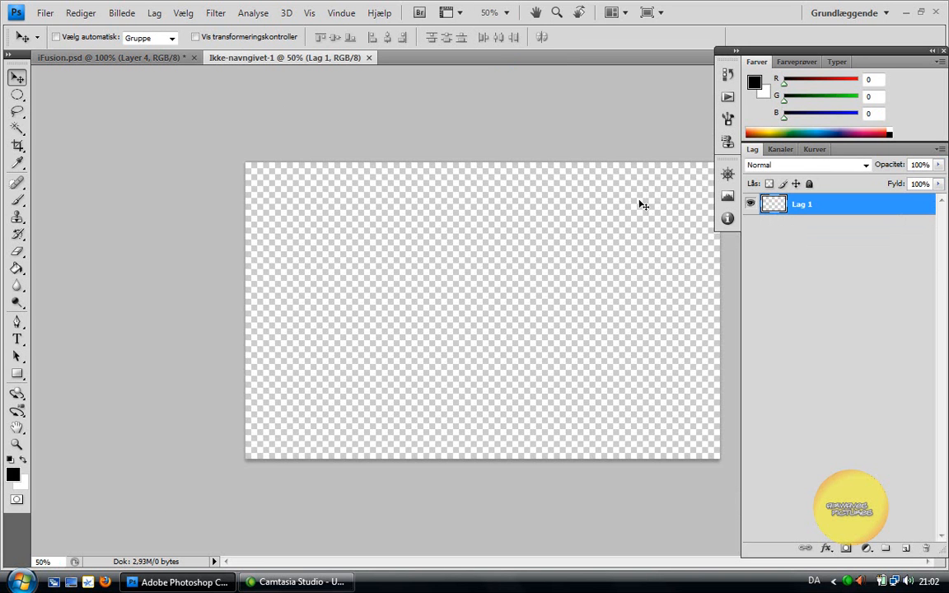
{"action": "left_click", "coordinate": [491, 13]}
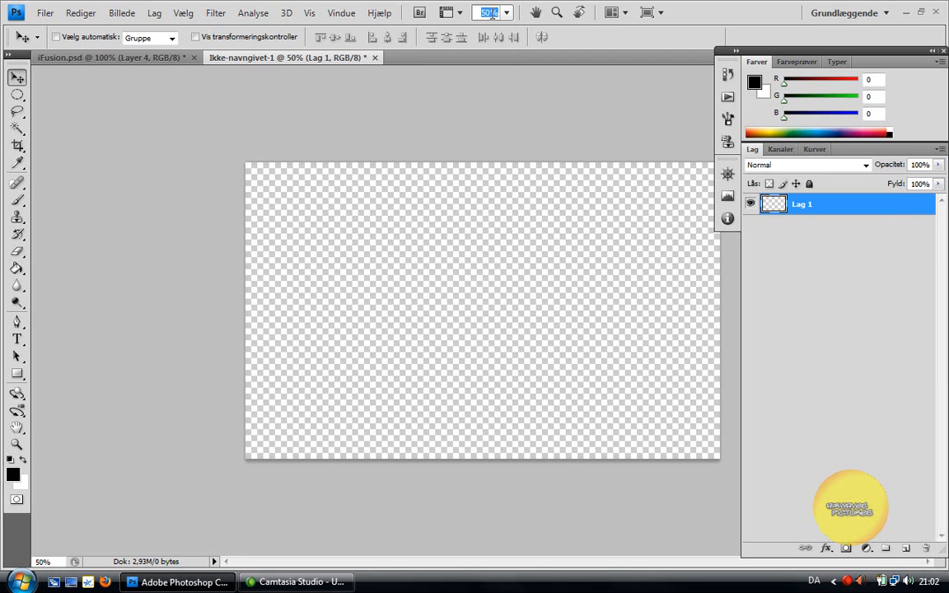
{"action": "type", "text": "30"}
{"action": "key", "text": "Return"}
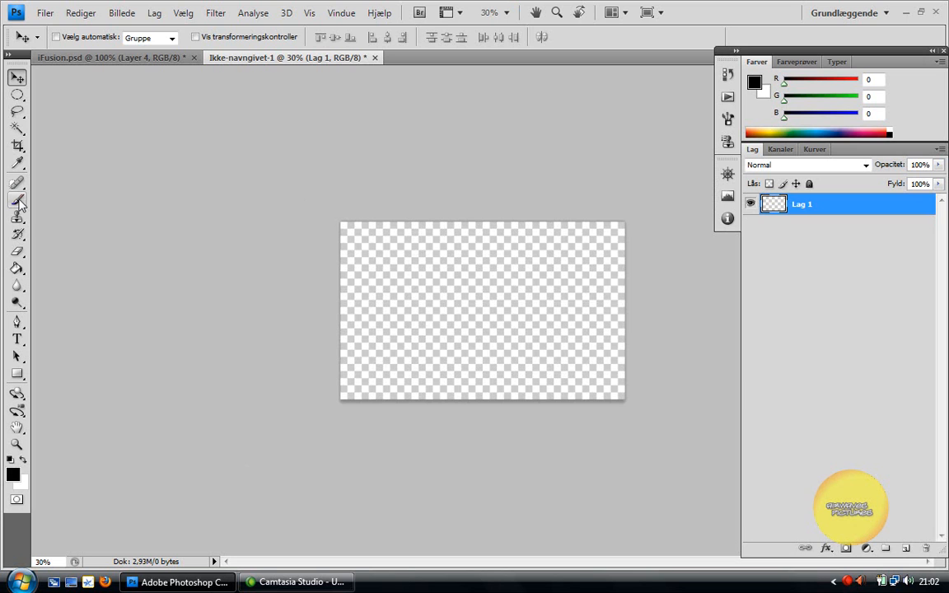
{"action": "left_click", "coordinate": [17, 269]}
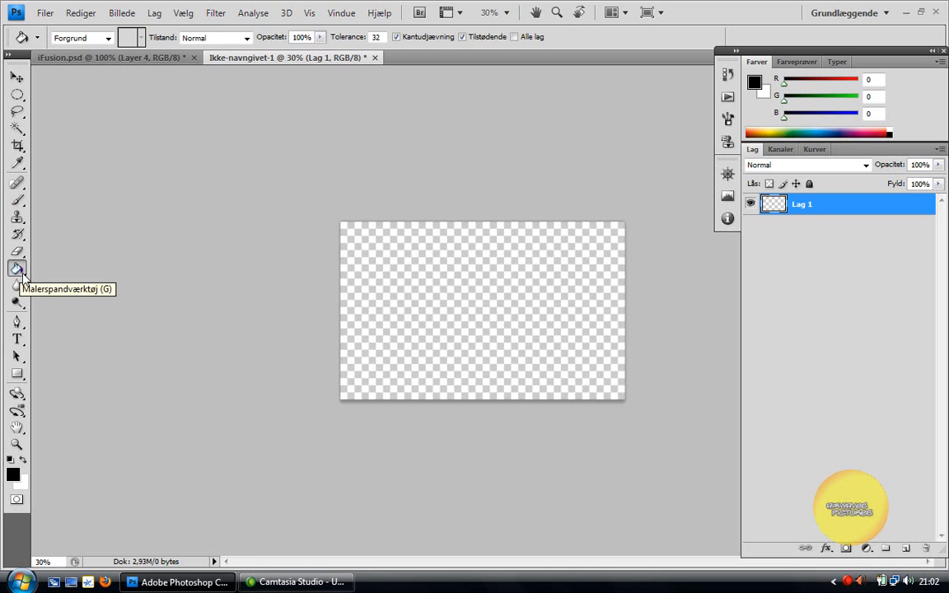
{"action": "left_click", "coordinate": [18, 269]}
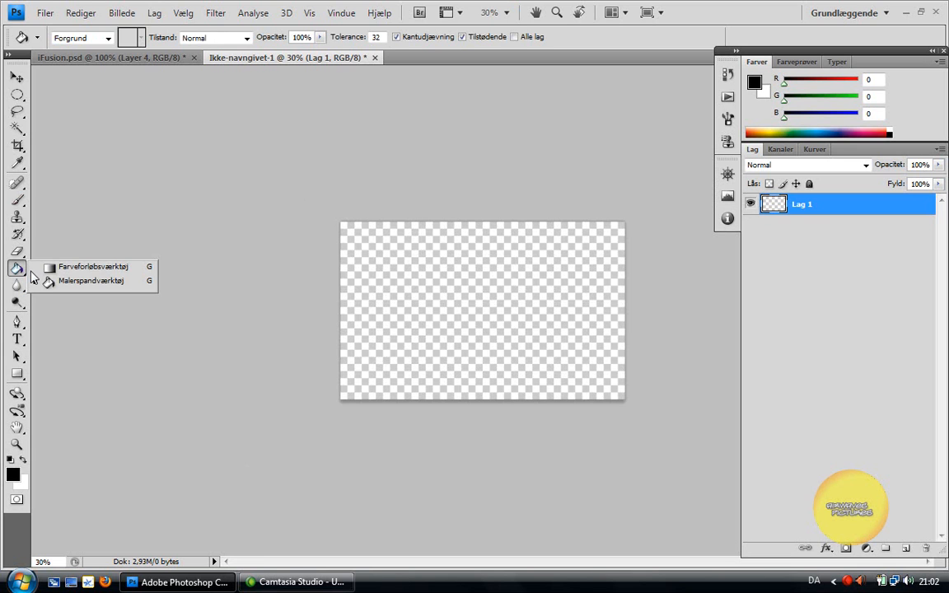
{"action": "left_click", "coordinate": [39, 269]}
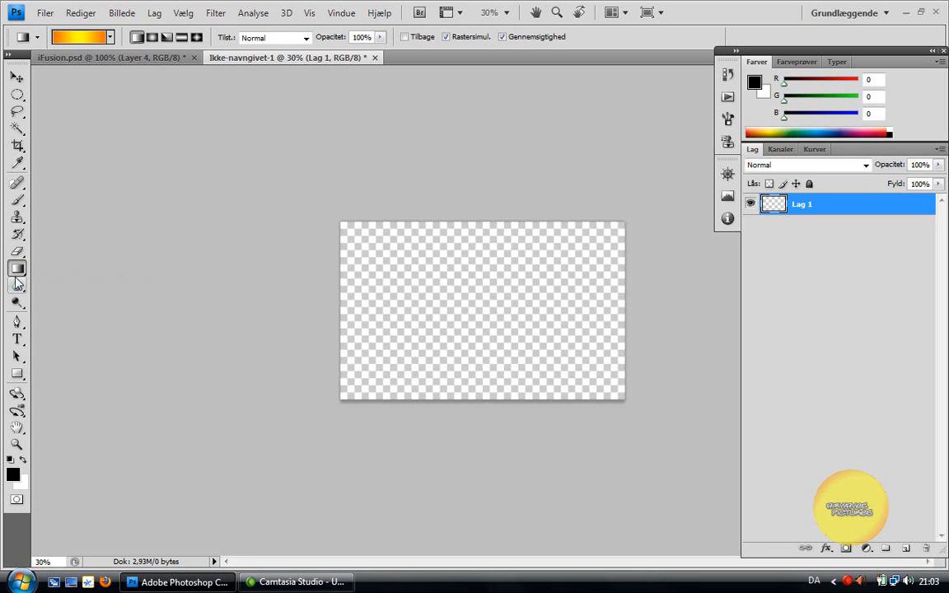
{"action": "right_click", "coordinate": [23, 268]}
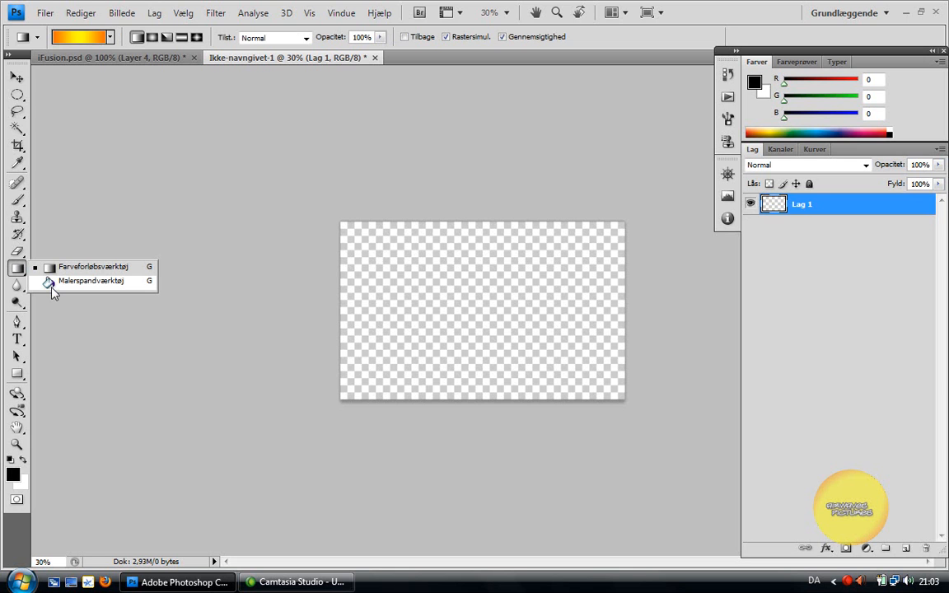
{"action": "left_click", "coordinate": [52, 283]}
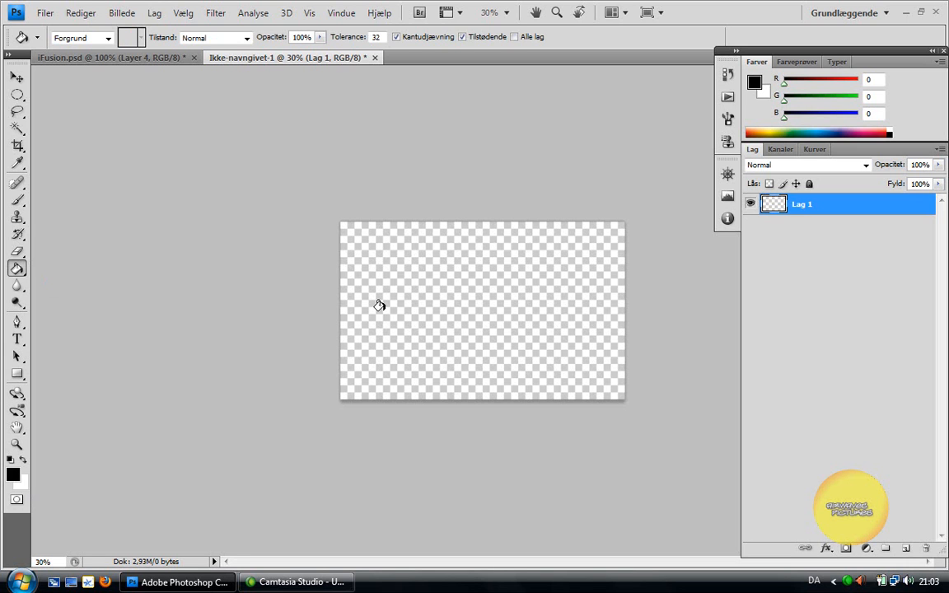
{"action": "left_click", "coordinate": [611, 337]}
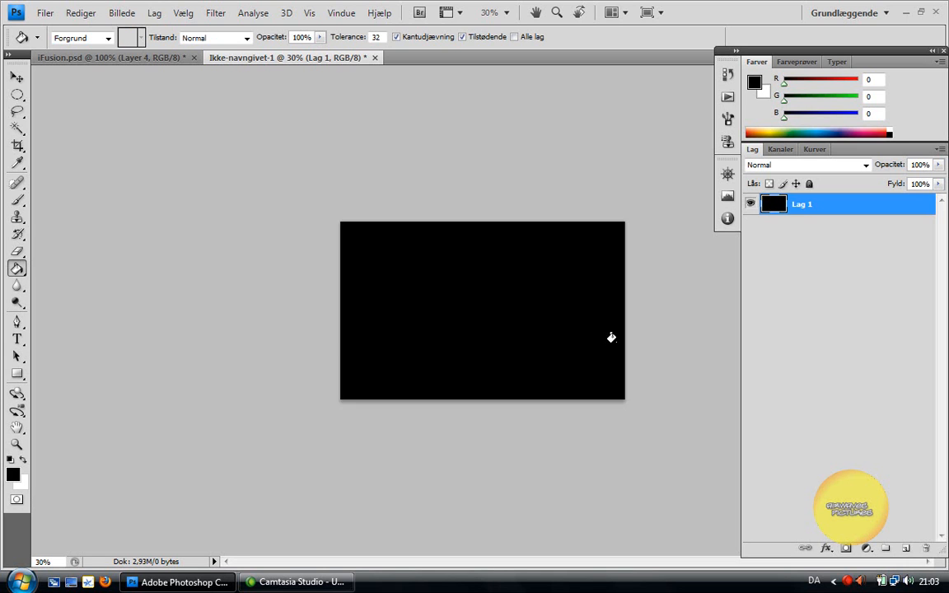
Add a new empty layer above the black background layer and activate the Brush tool.
{"action": "left_click", "coordinate": [905, 549]}
{"action": "left_click", "coordinate": [18, 200]}
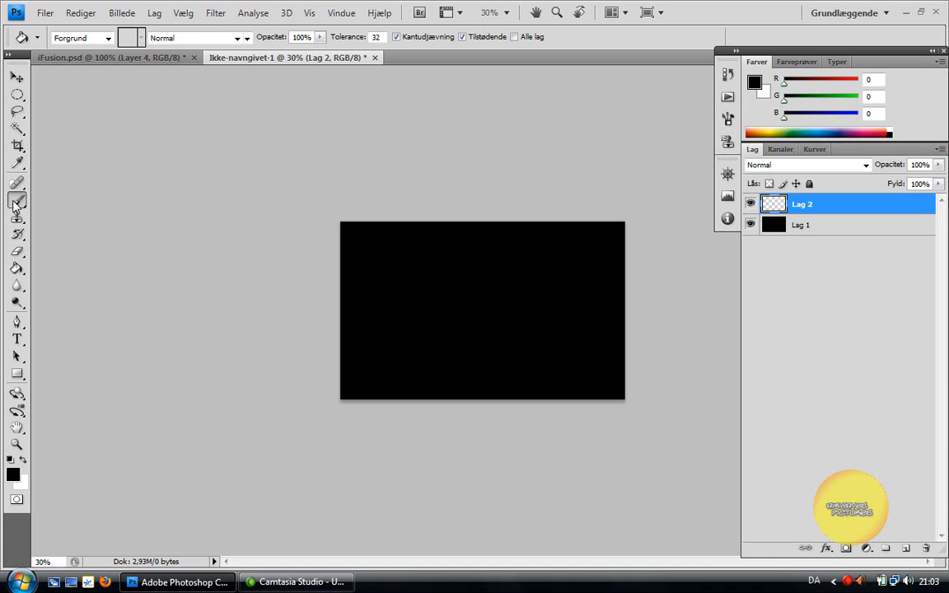
Add an outer glow (Udvendig glød) to Lag 2 with blend mode Hårdt lys and 100% opacity.
{"action": "right_click", "coordinate": [827, 215]}
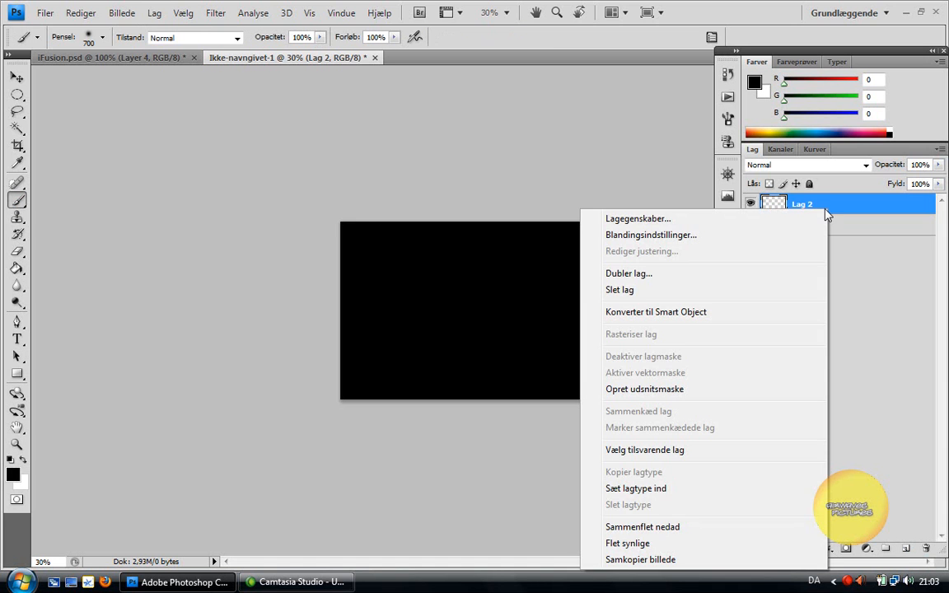
{"action": "left_click", "coordinate": [725, 236]}
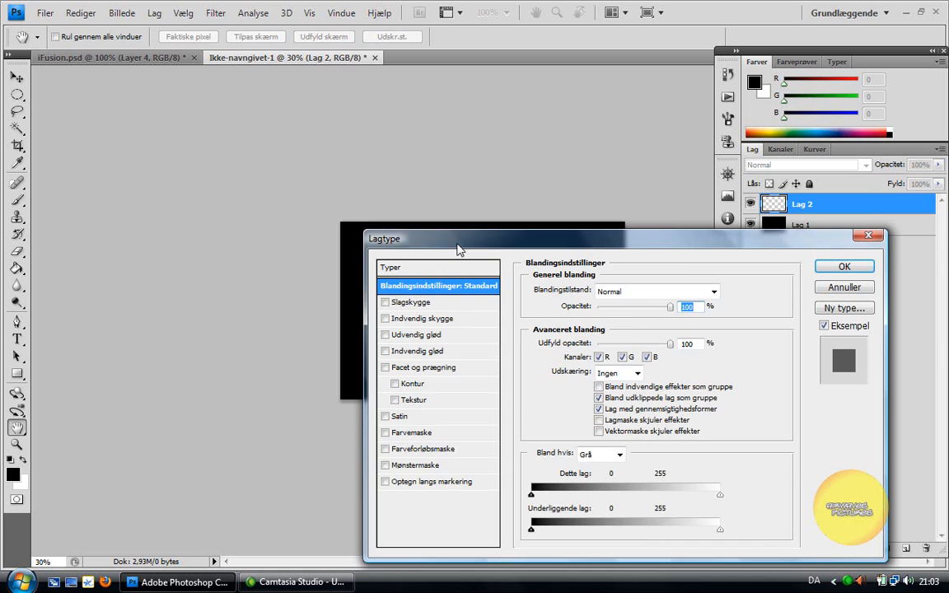
{"action": "left_click_drag", "start_coordinate": [460, 249], "coordinate": [515, 192]}
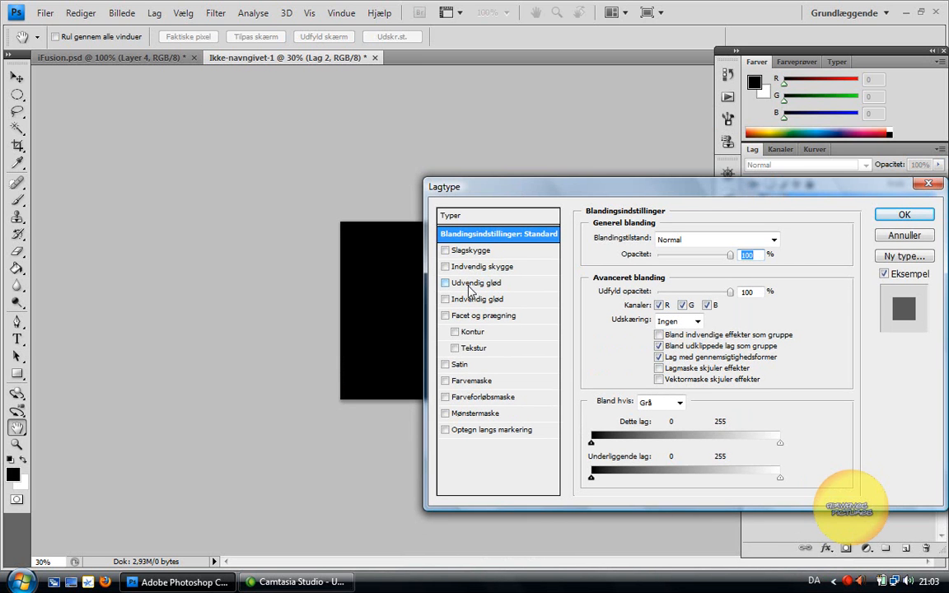
{"action": "left_click", "coordinate": [471, 284]}
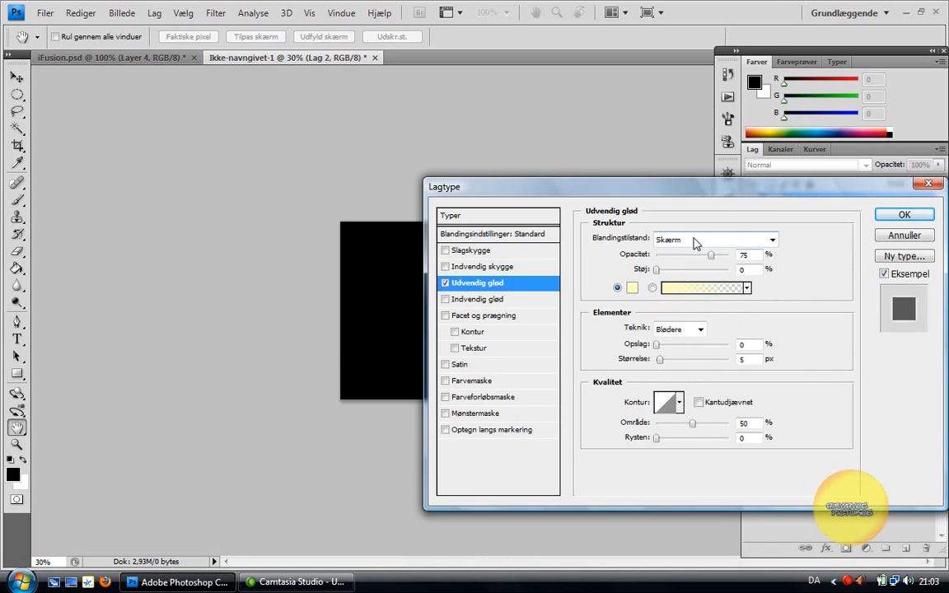
{"action": "left_click", "coordinate": [694, 241]}
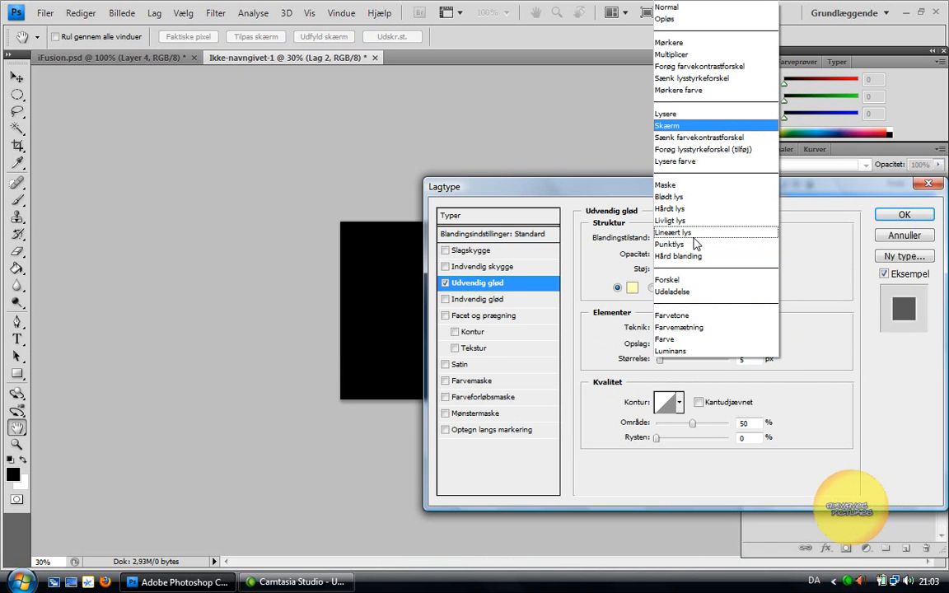
{"action": "left_click", "coordinate": [674, 209]}
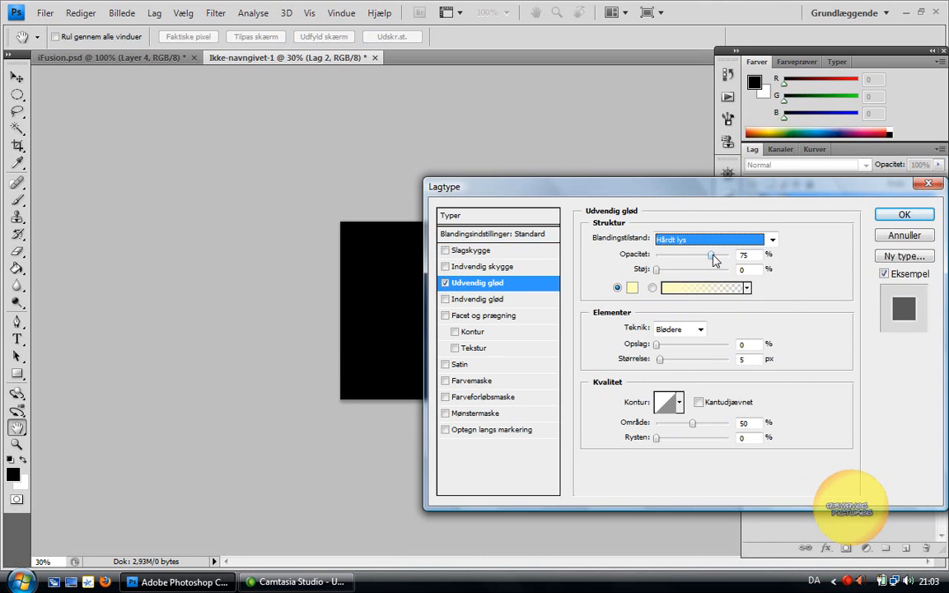
{"action": "left_click_drag", "start_coordinate": [712, 257], "coordinate": [753, 254]}
Set the outer glow's colour to pure red (ff0000) and its size to 16 px.
{"action": "left_click_drag", "start_coordinate": [655, 196], "coordinate": [694, 237]}
{"action": "left_click", "coordinate": [674, 327]}
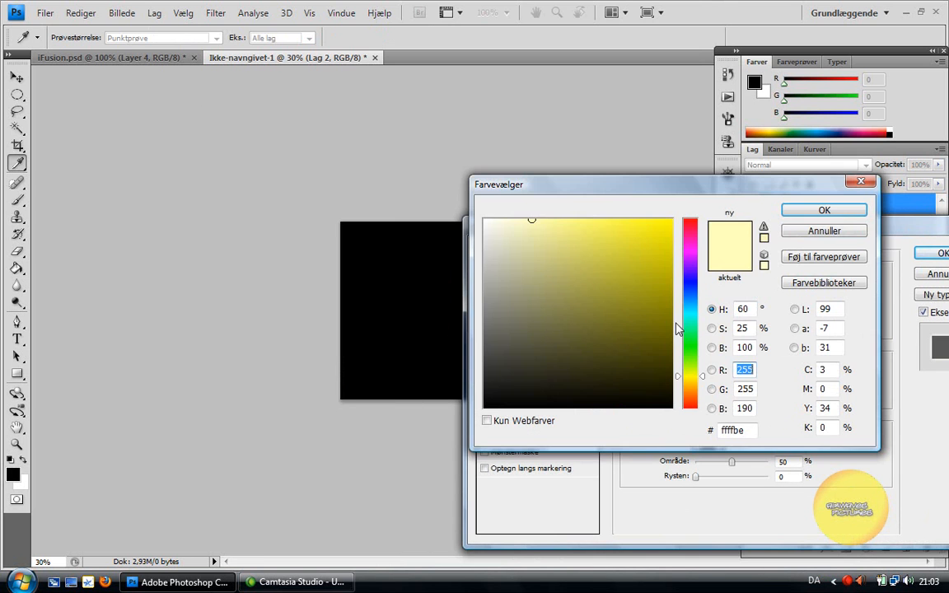
{"action": "left_click_drag", "start_coordinate": [675, 328], "coordinate": [700, 206]}
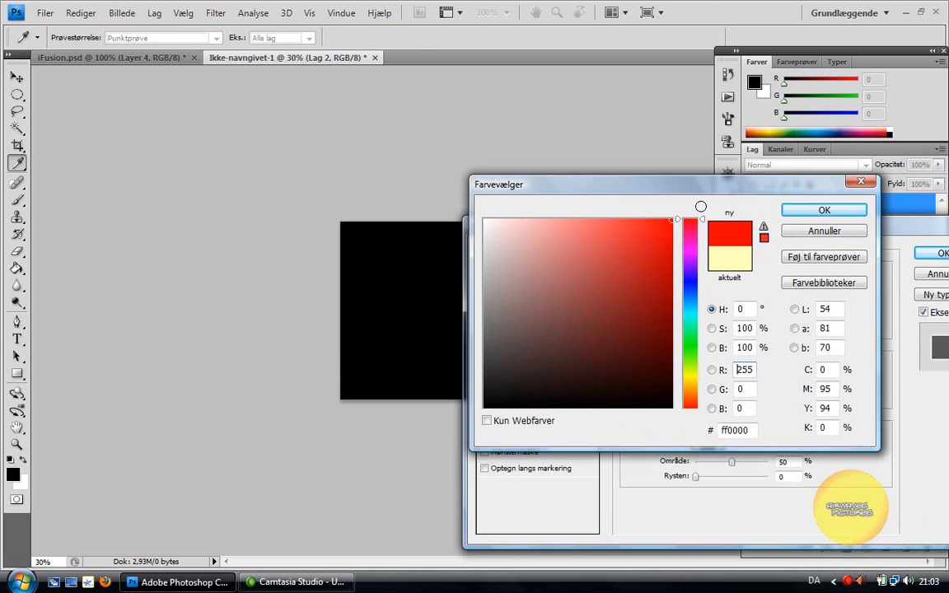
{"action": "key", "text": "Return"}
{"action": "left_click", "coordinate": [701, 400]}
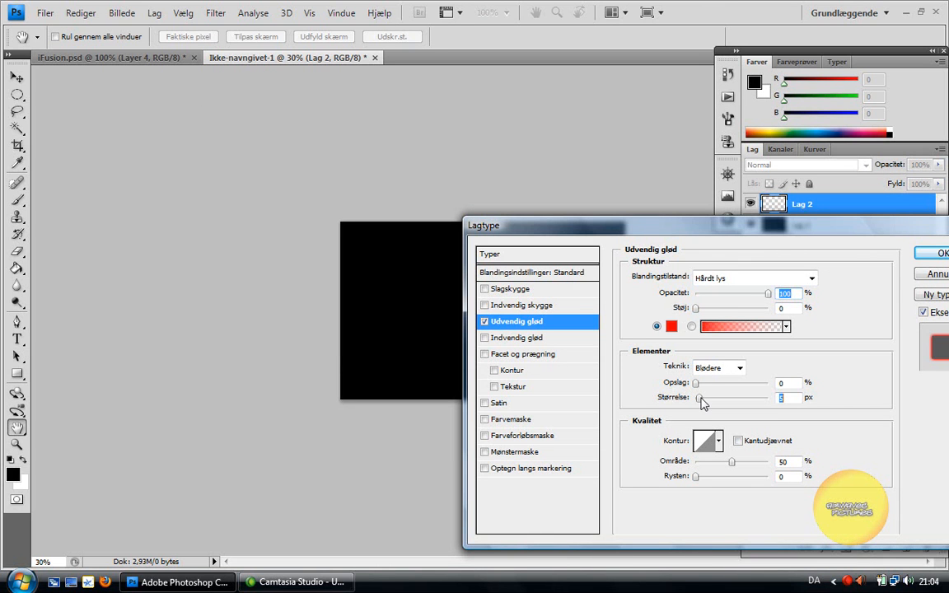
{"action": "left_click_drag", "start_coordinate": [701, 401], "coordinate": [711, 402]}
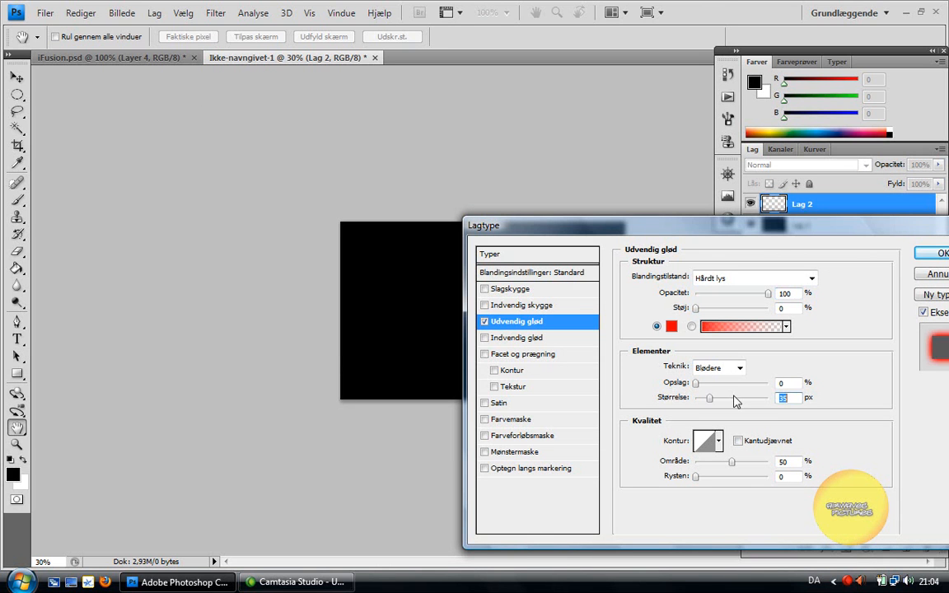
{"action": "type", "text": "16"}
Enable an inner glow (Indvendig glød) on Lag 2 with blend mode Hårdt lys and 100% opacity.
{"action": "mouse_move", "coordinate": [539, 216]}
{"action": "left_mouse_down"}
{"action": "mouse_move", "coordinate": [500, 227]}
{"action": "mouse_move", "coordinate": [525, 220]}
{"action": "left_mouse_up"}
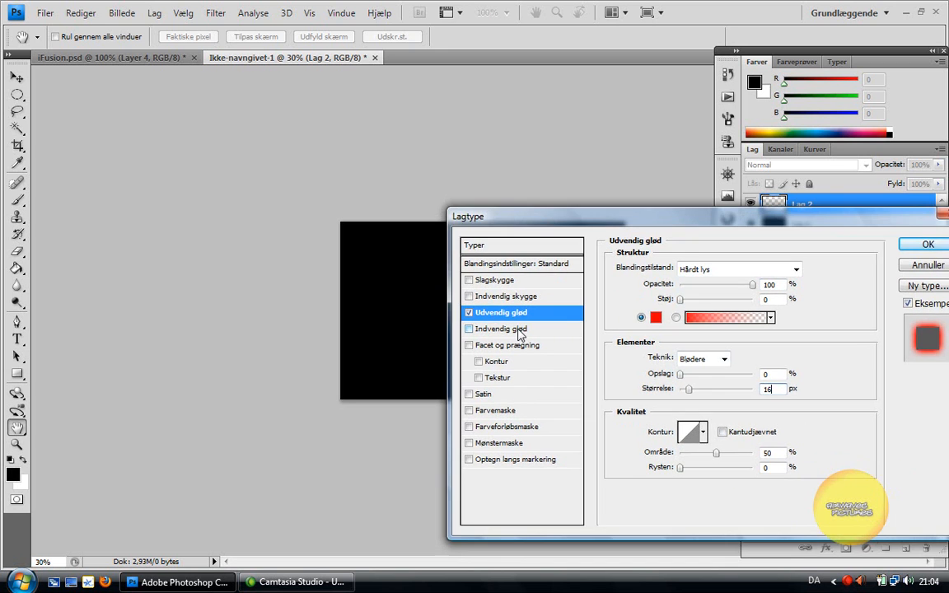
{"action": "left_click", "coordinate": [520, 329]}
{"action": "left_click", "coordinate": [686, 270]}
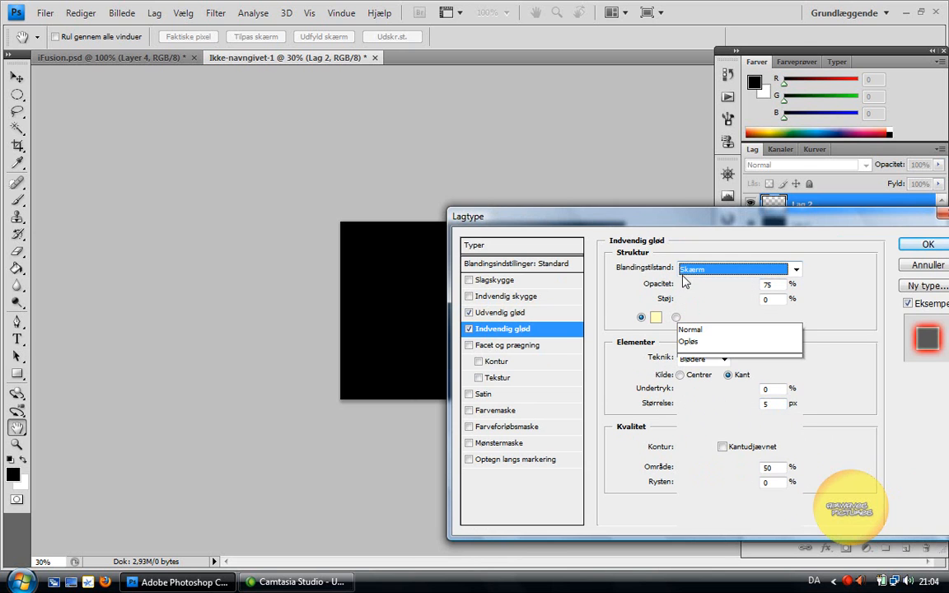
{"action": "left_click", "coordinate": [694, 209]}
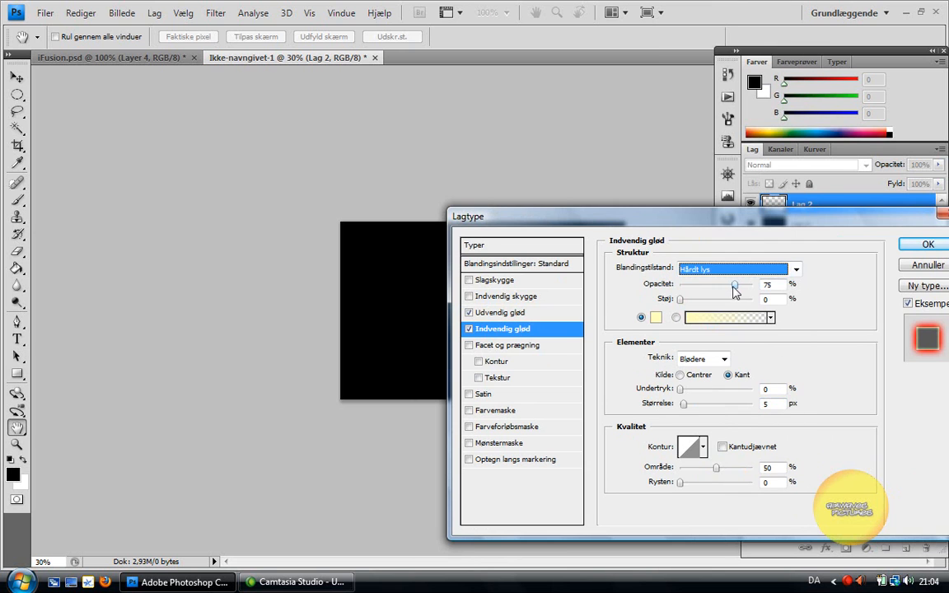
{"action": "left_click_drag", "start_coordinate": [734, 289], "coordinate": [762, 293]}
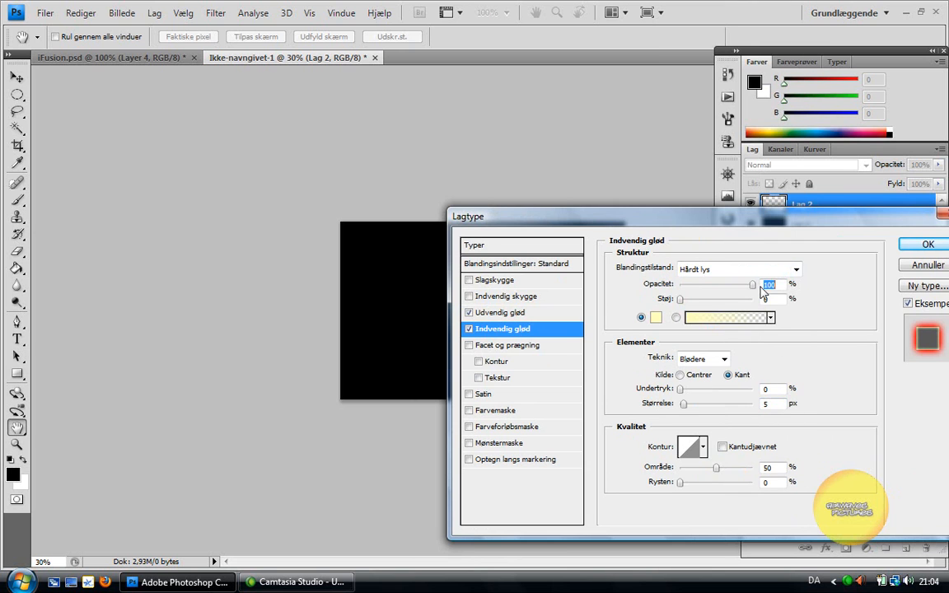
Set the inner glow's colour to orange (ffb400).
{"action": "left_click", "coordinate": [660, 318]}
{"action": "left_click", "coordinate": [689, 388]}
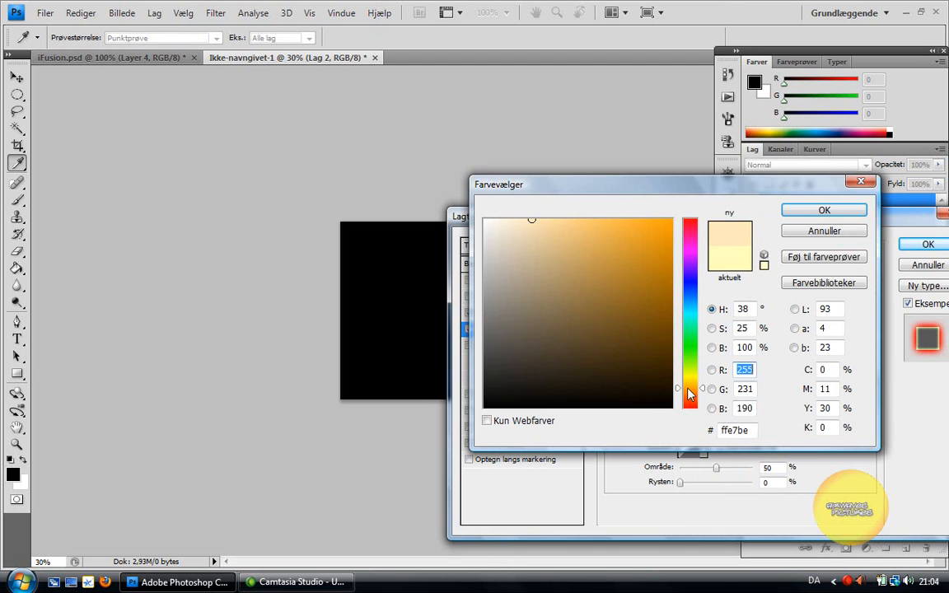
{"action": "left_click_drag", "start_coordinate": [687, 386], "coordinate": [688, 384]}
{"action": "left_click_drag", "start_coordinate": [668, 332], "coordinate": [715, 178]}
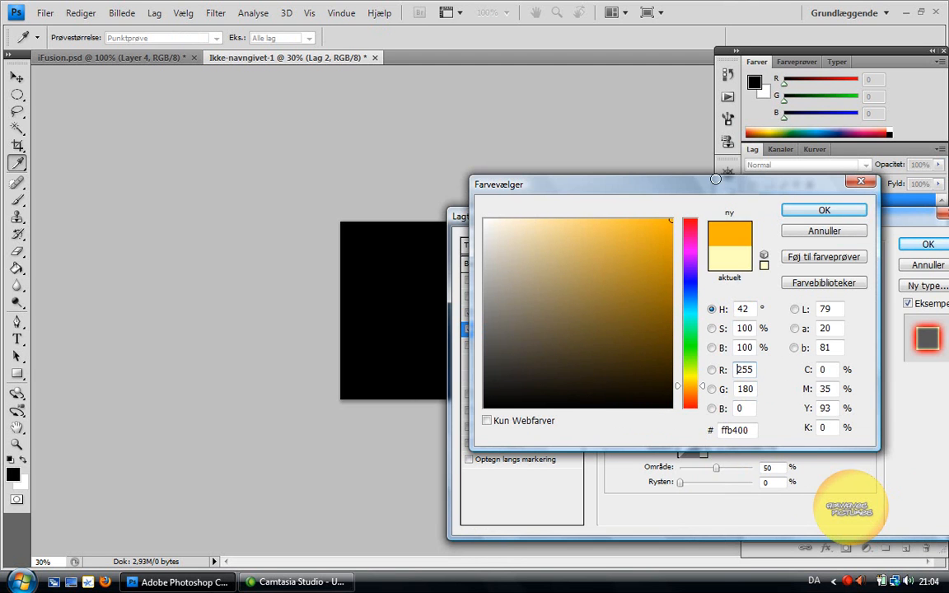
{"action": "left_click", "coordinate": [815, 214]}
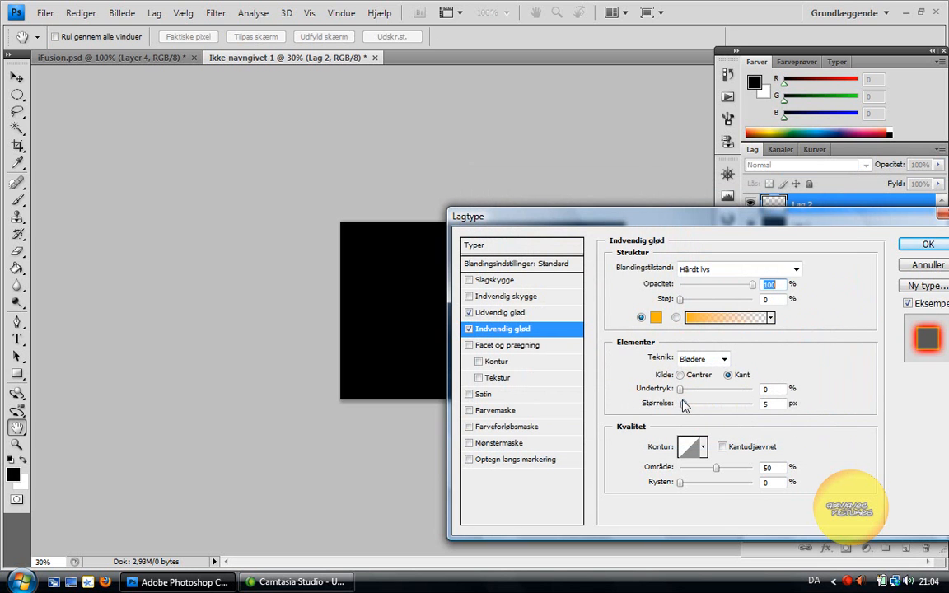
Set the inner glow's size to 250 px and apply the layer style to Lag 2.
{"action": "left_click_drag", "start_coordinate": [683, 405], "coordinate": [770, 407]}
{"action": "left_click_drag", "start_coordinate": [629, 225], "coordinate": [435, 215]}
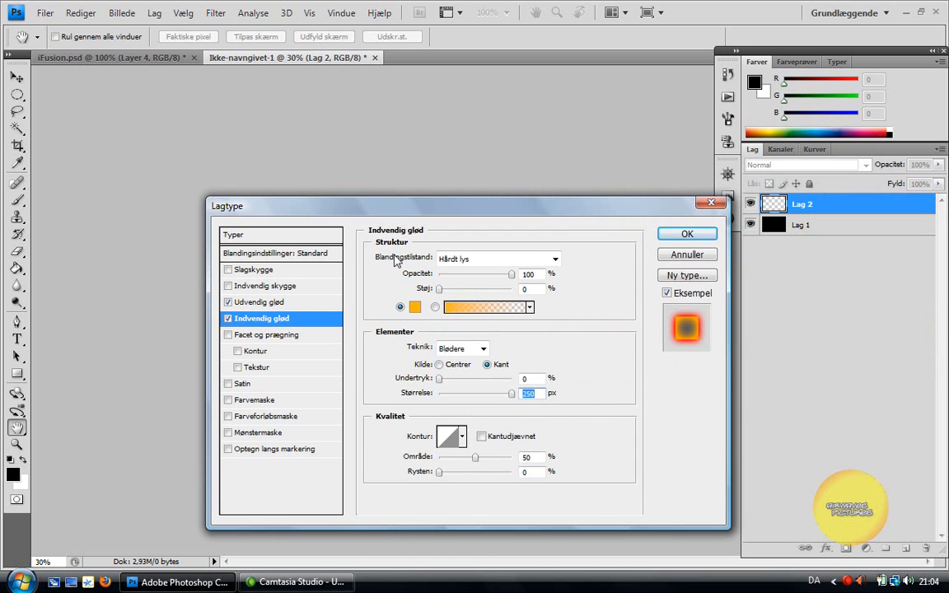
{"action": "left_click", "coordinate": [709, 237]}
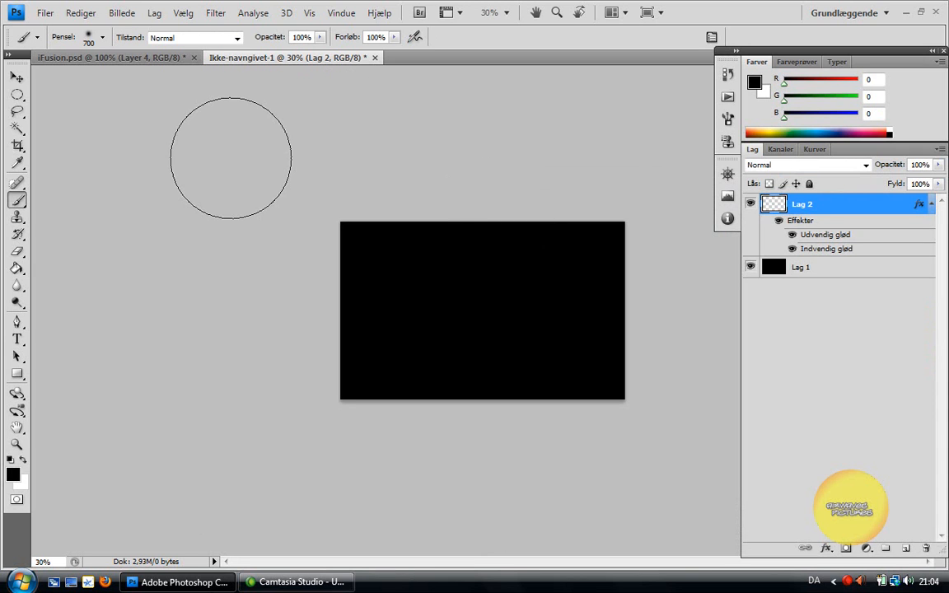
Stamp the woman-in-cocktail-glass brush at 450 px diameter onto Lag 2, in the canvas's lower left area.
{"action": "left_click", "coordinate": [101, 38]}
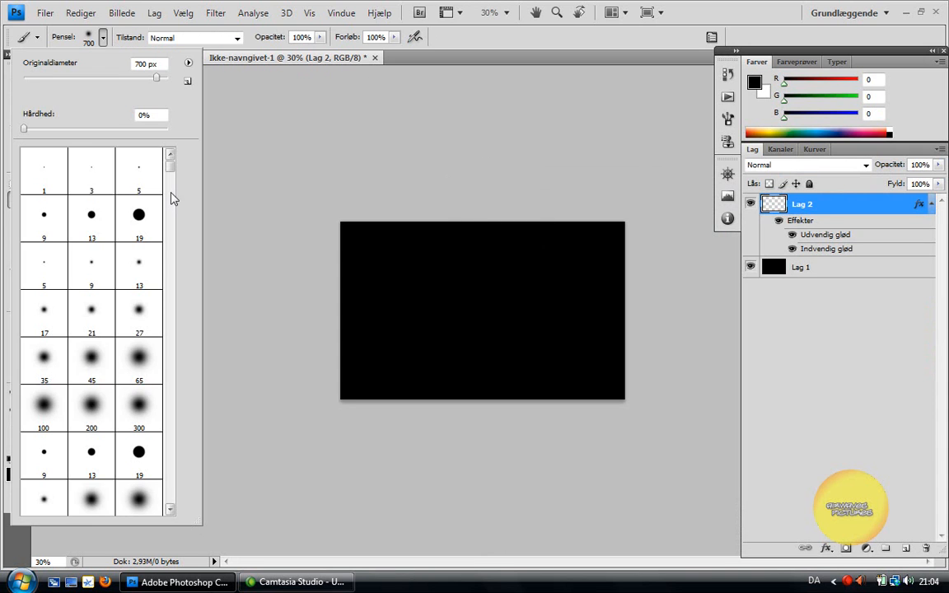
{"action": "left_click_drag", "start_coordinate": [169, 167], "coordinate": [169, 186]}
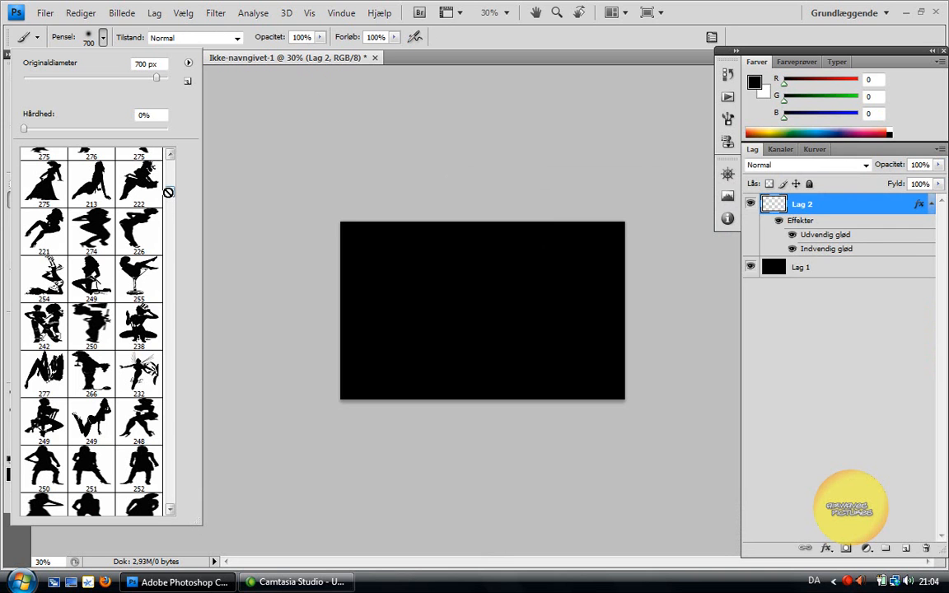
{"action": "left_click", "coordinate": [145, 267]}
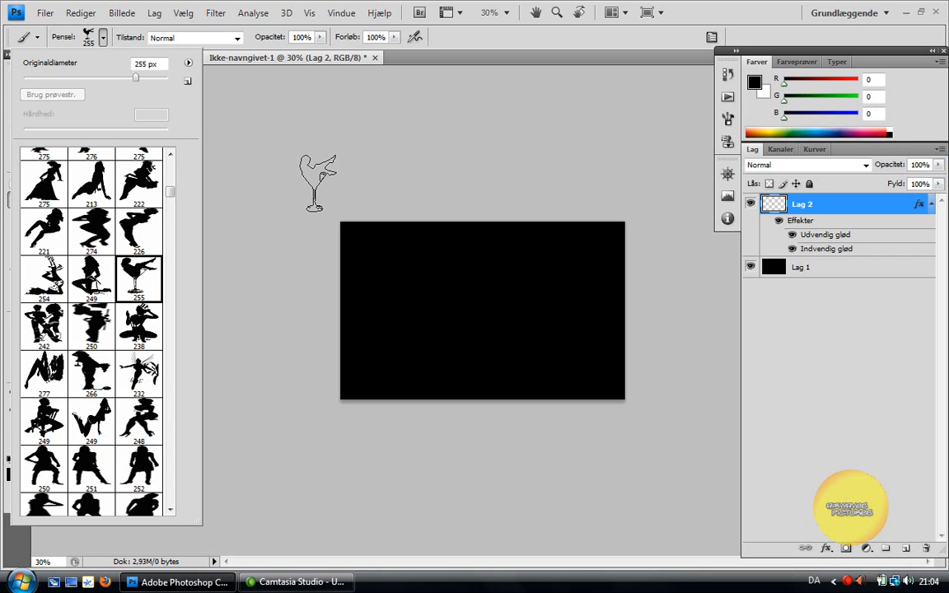
{"action": "left_click_drag", "start_coordinate": [147, 63], "coordinate": [92, 66]}
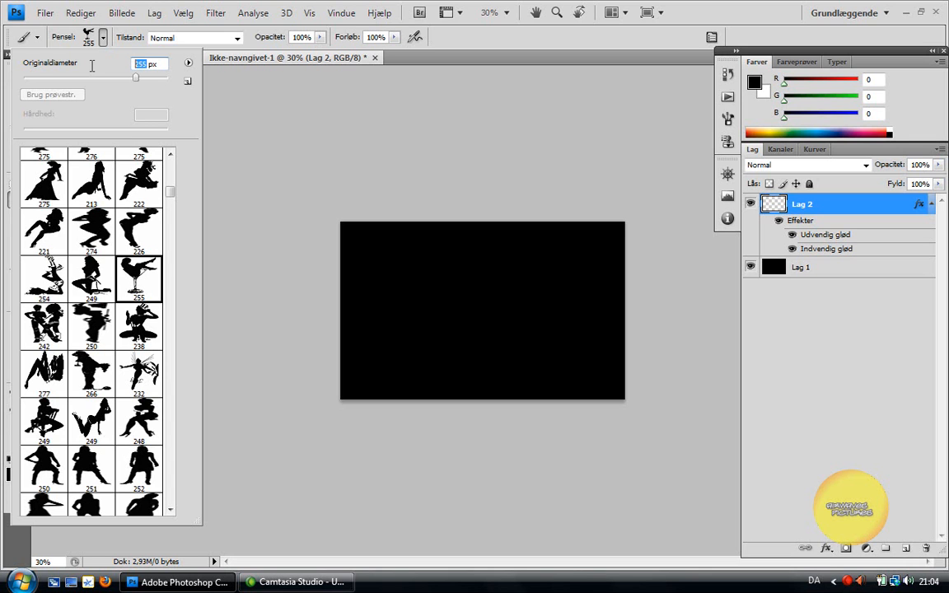
{"action": "type", "text": "45"}
{"action": "type", "text": "0"}
{"action": "key", "text": "Return"}
{"action": "left_click", "coordinate": [76, 46]}
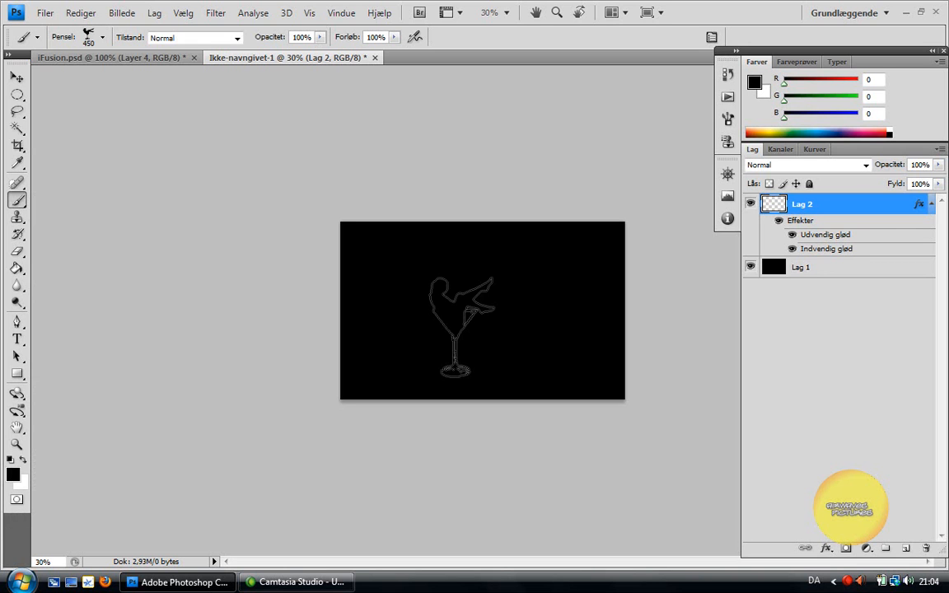
{"action": "left_click", "coordinate": [389, 334]}
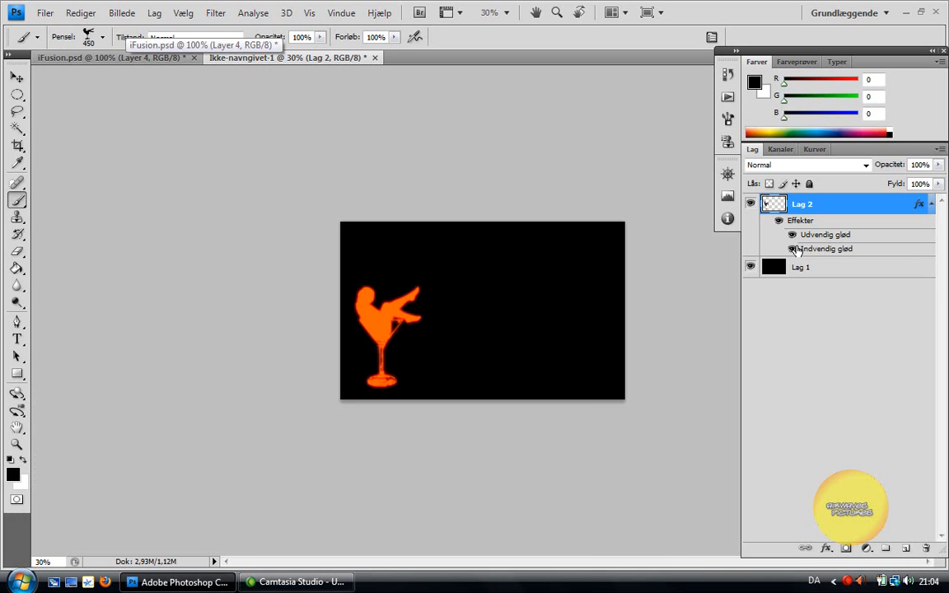
Reopen Lag 2's layer style and change the inner glow's colour to yellow (ffe400).
{"action": "right_click", "coordinate": [776, 229]}
{"action": "left_click", "coordinate": [763, 238]}
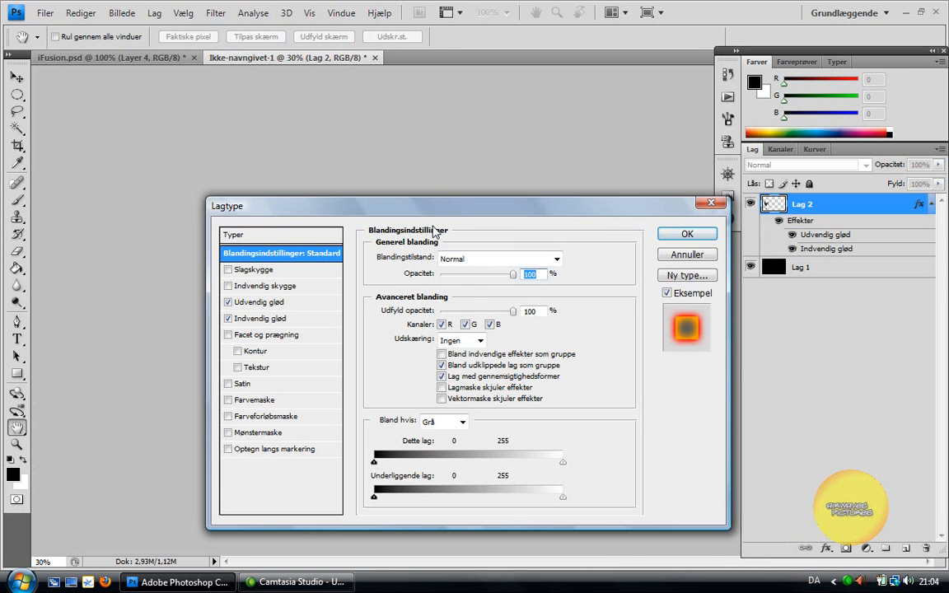
{"action": "left_click_drag", "start_coordinate": [469, 197], "coordinate": [728, 164]}
{"action": "left_click", "coordinate": [533, 279]}
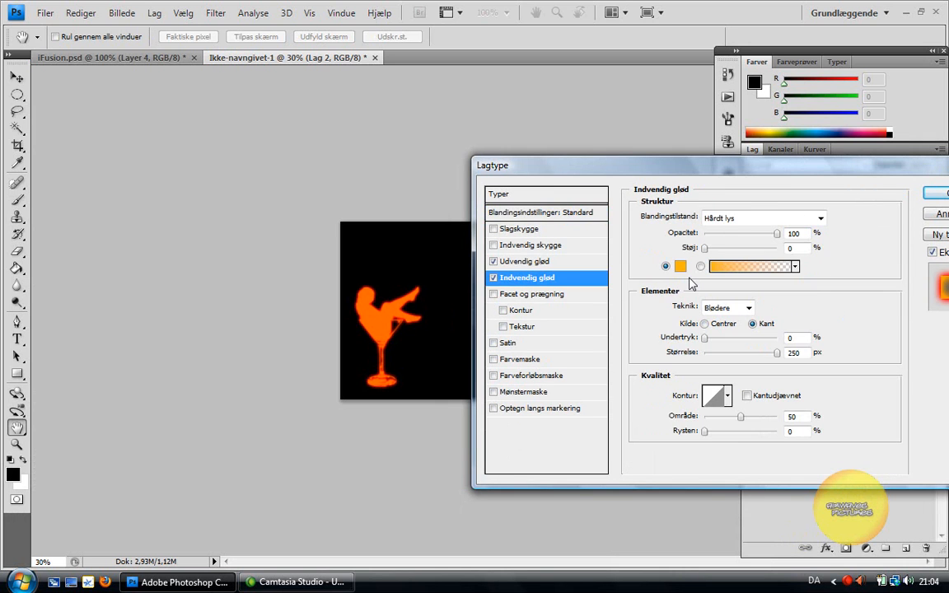
{"action": "left_click", "coordinate": [681, 266]}
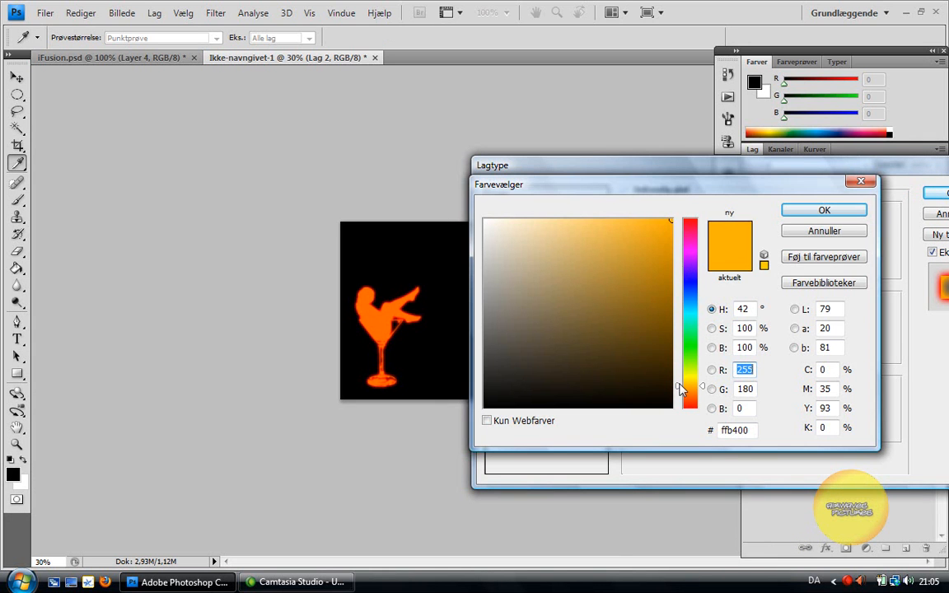
{"action": "left_click_drag", "start_coordinate": [679, 383], "coordinate": [681, 380]}
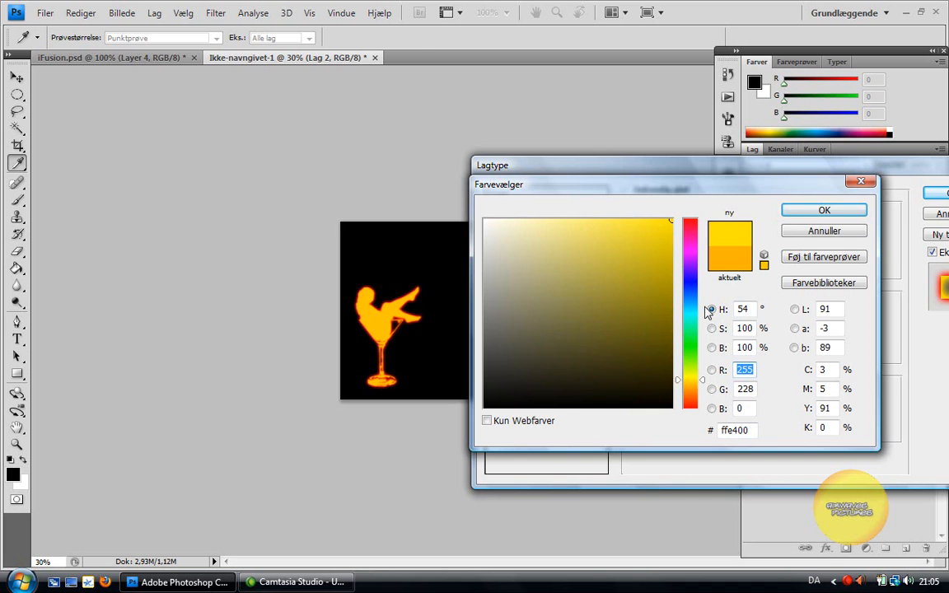
{"action": "key", "text": "Return"}
Set the outer glow's spread (Opslag) to 3% and its size (Størrelse) to 16 px.
{"action": "left_click", "coordinate": [534, 262]}
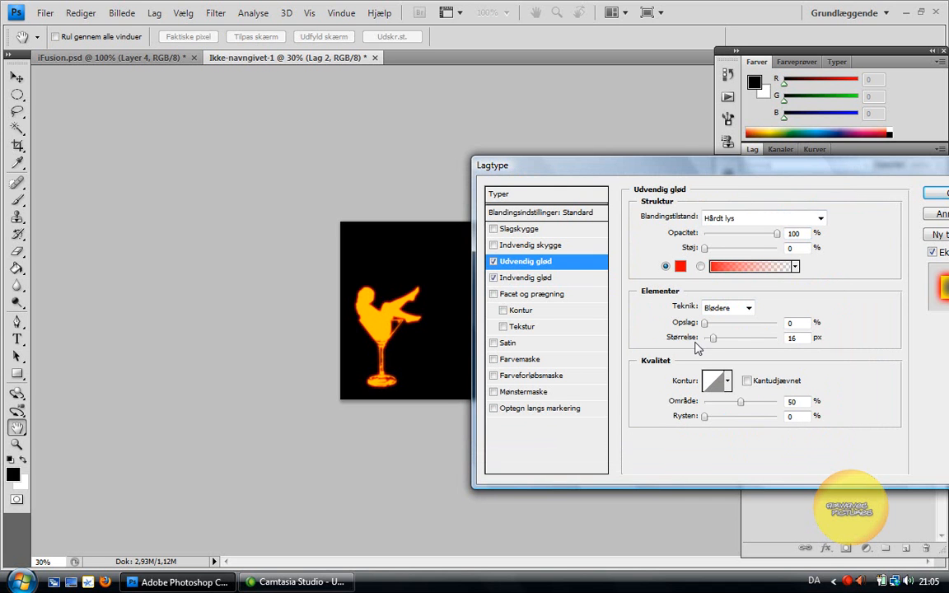
{"action": "left_click", "coordinate": [707, 323]}
{"action": "left_click", "coordinate": [714, 339]}
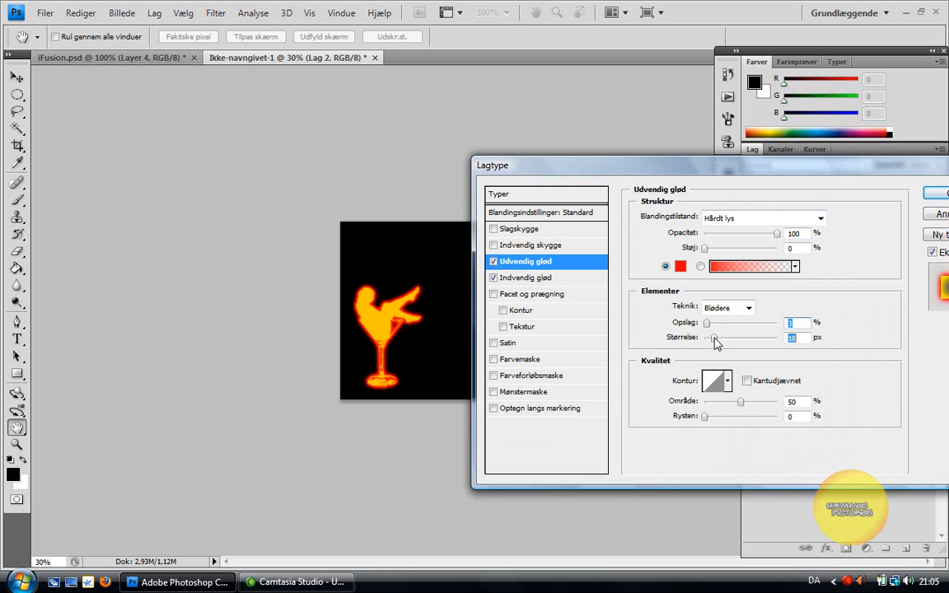
{"action": "left_click_drag", "start_coordinate": [715, 338], "coordinate": [713, 339]}
{"action": "key", "text": "Up"}
{"action": "left_click_drag", "start_coordinate": [717, 342], "coordinate": [707, 341]}
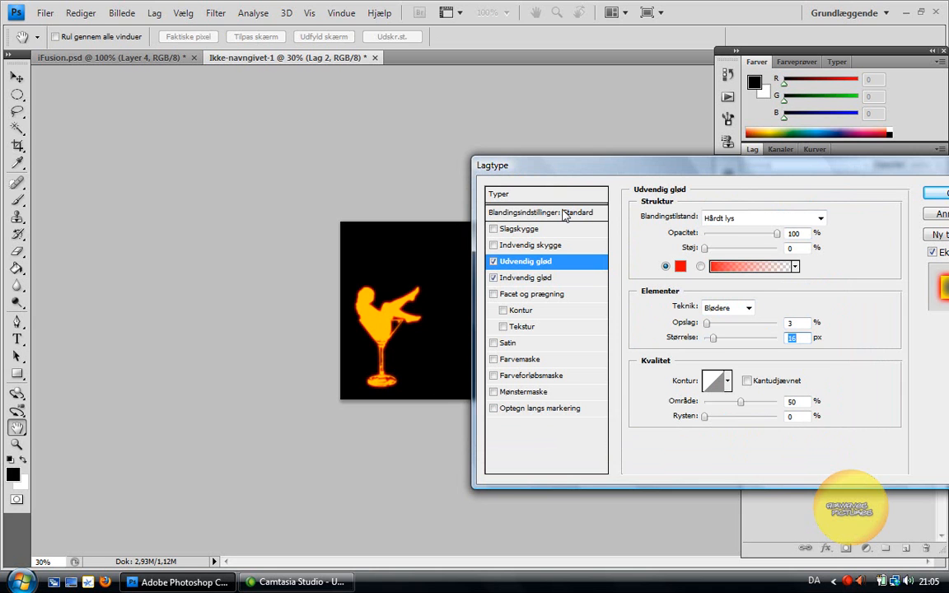
{"action": "mouse_move", "coordinate": [524, 174]}
{"action": "left_mouse_down"}
{"action": "mouse_move", "coordinate": [475, 173]}
{"action": "mouse_move", "coordinate": [512, 168]}
{"action": "left_mouse_up"}
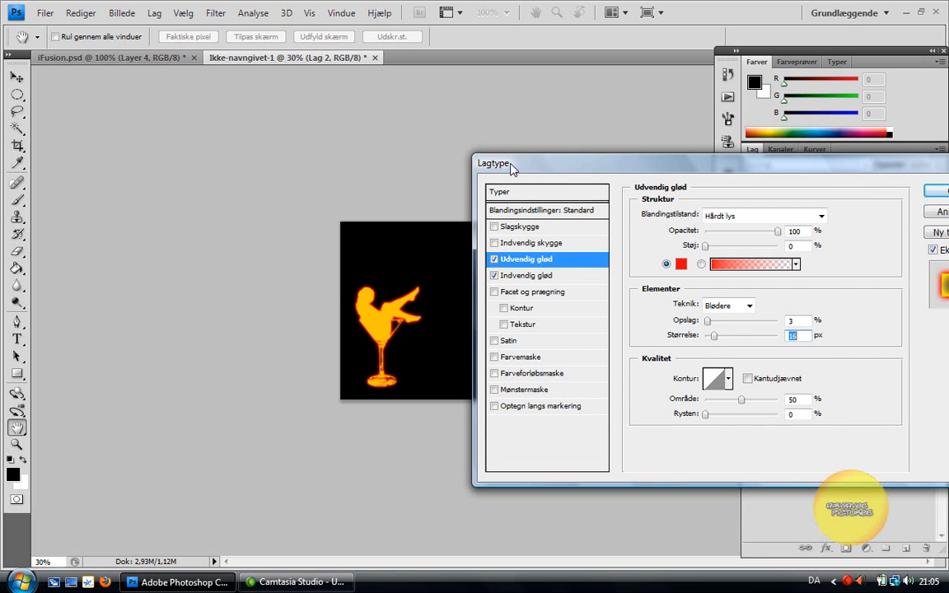
Try a Facet og prægning effect on Lag 2 with type Pudeprægning.
{"action": "left_click", "coordinate": [552, 298]}
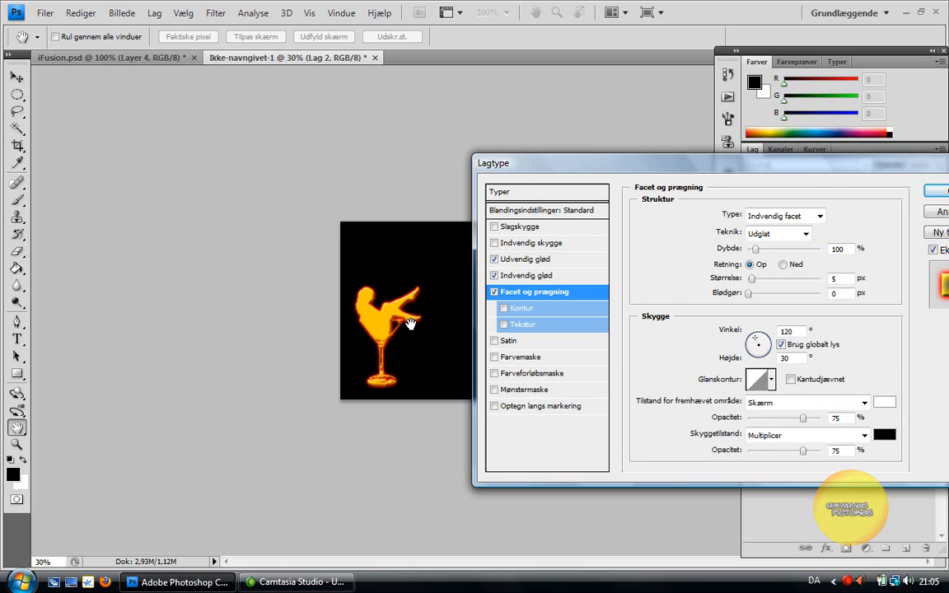
{"action": "left_click", "coordinate": [495, 292]}
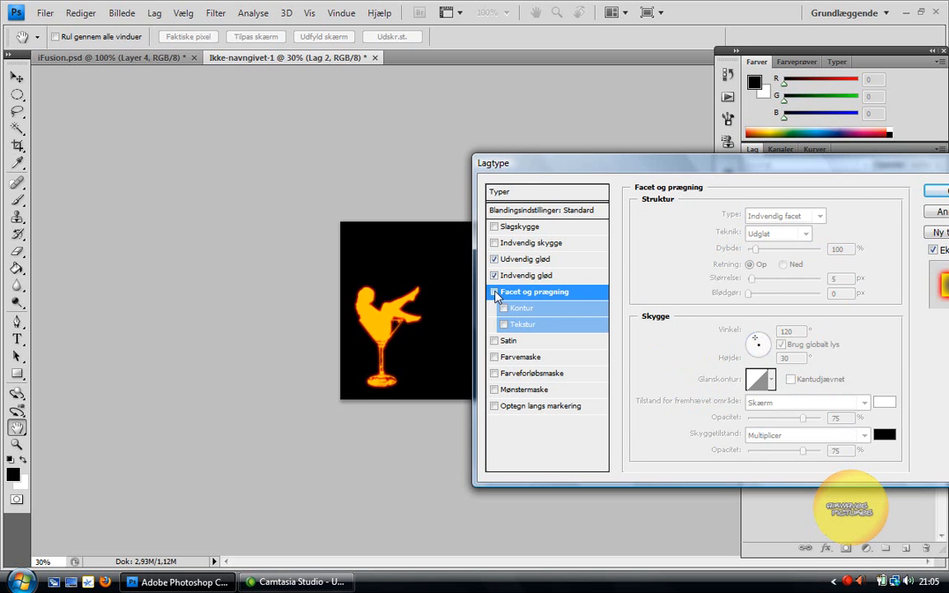
{"action": "left_click", "coordinate": [495, 292]}
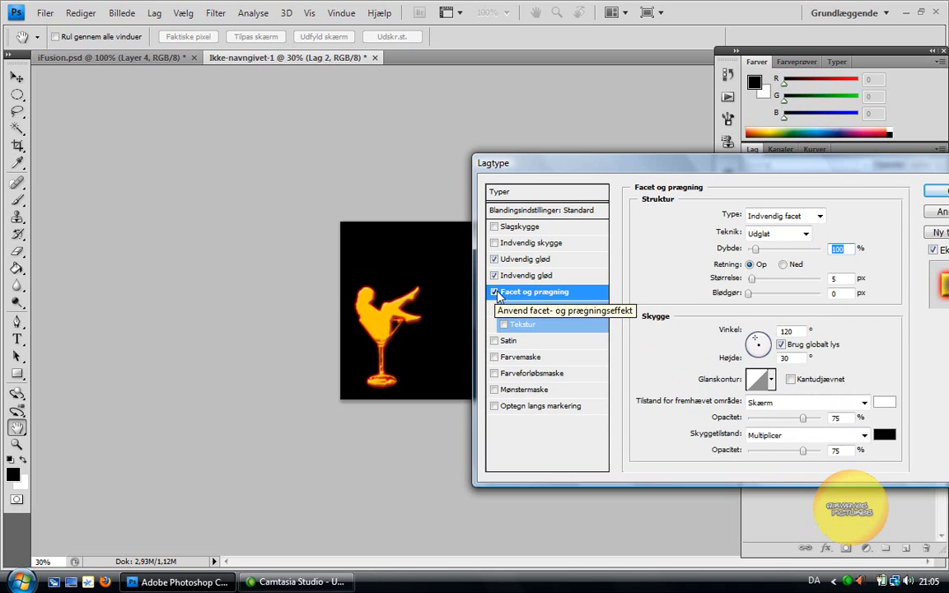
{"action": "left_click", "coordinate": [751, 217]}
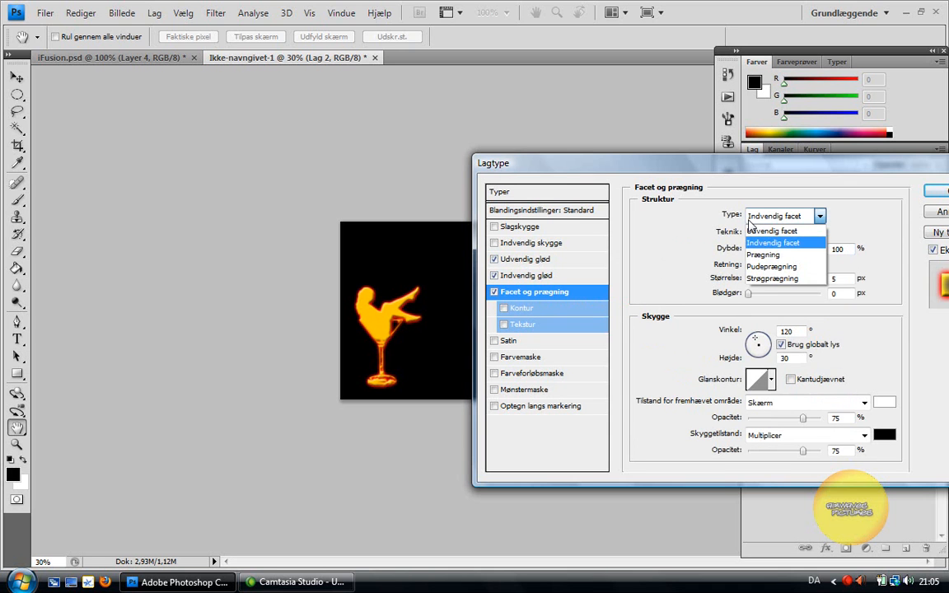
{"action": "left_click", "coordinate": [759, 267]}
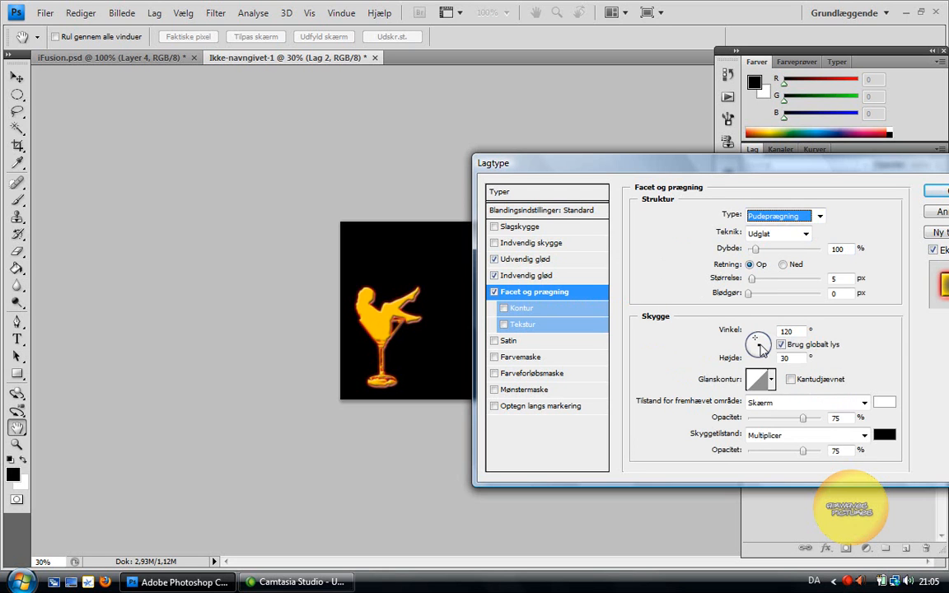
Try a highlight opacity of 4% and a shading angle of 90° for the Facet og prægning effect.
{"action": "left_click_drag", "start_coordinate": [803, 418], "coordinate": [753, 422]}
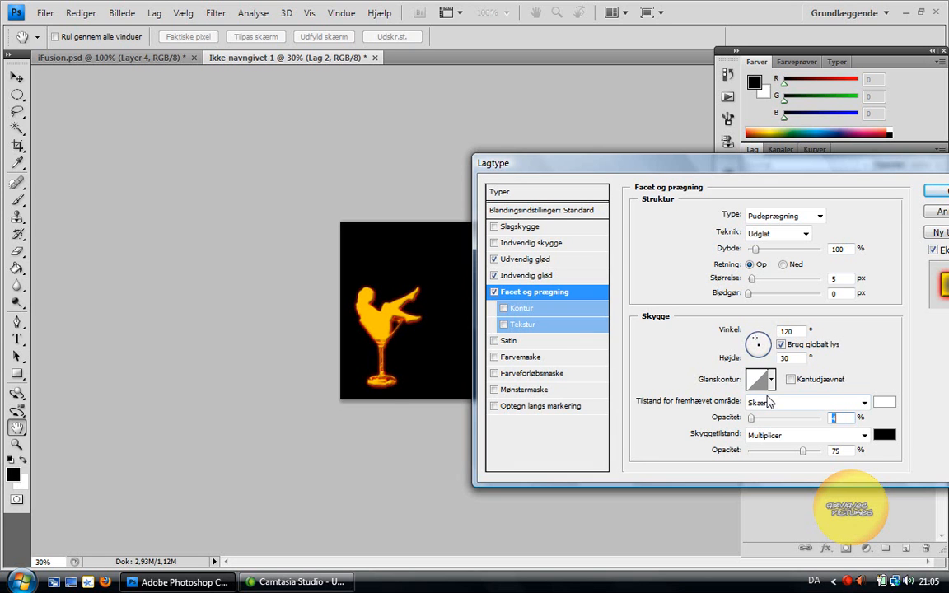
{"action": "left_click_drag", "start_coordinate": [794, 331], "coordinate": [751, 327]}
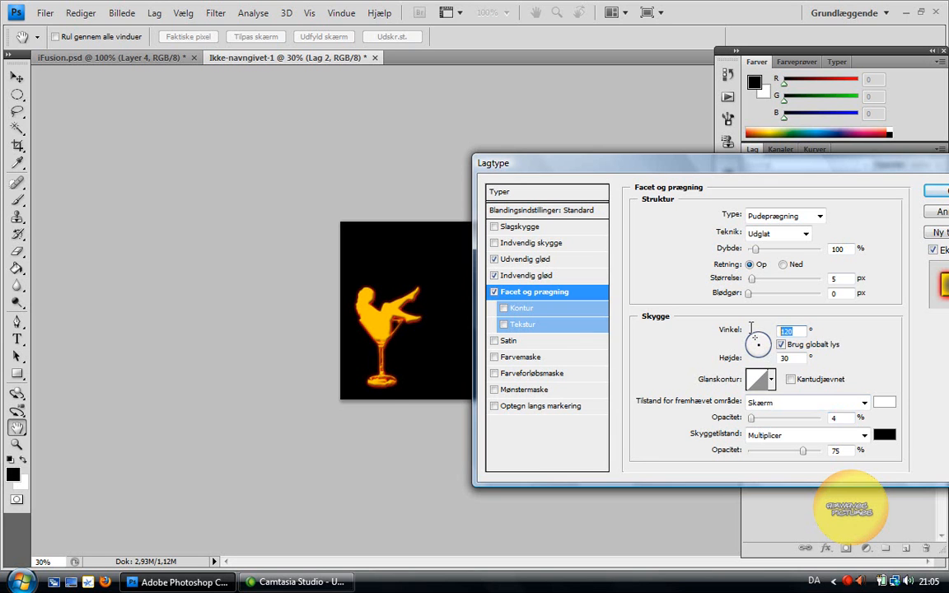
{"action": "type", "text": "0"}
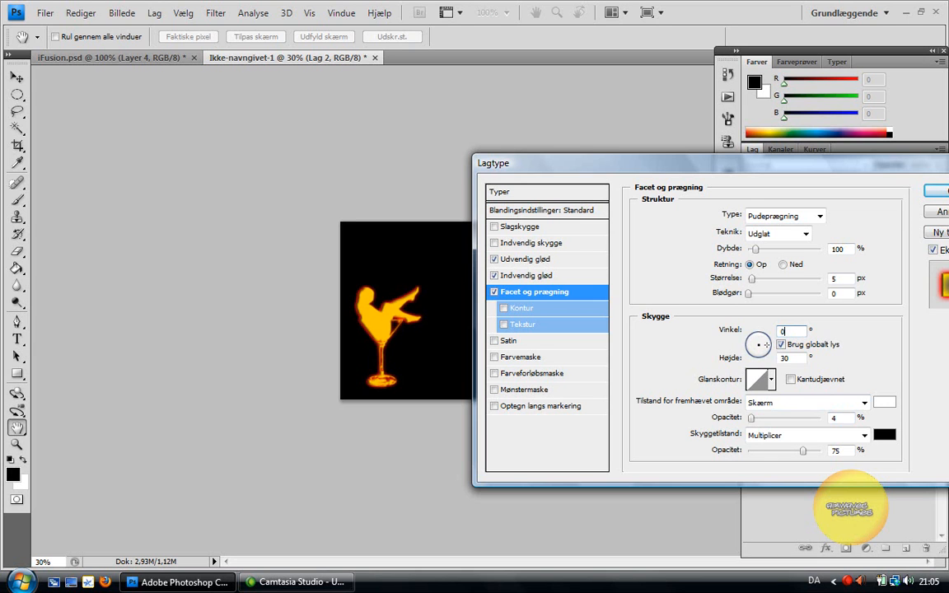
{"action": "key", "text": "BackSpace"}
{"action": "type", "text": "90"}
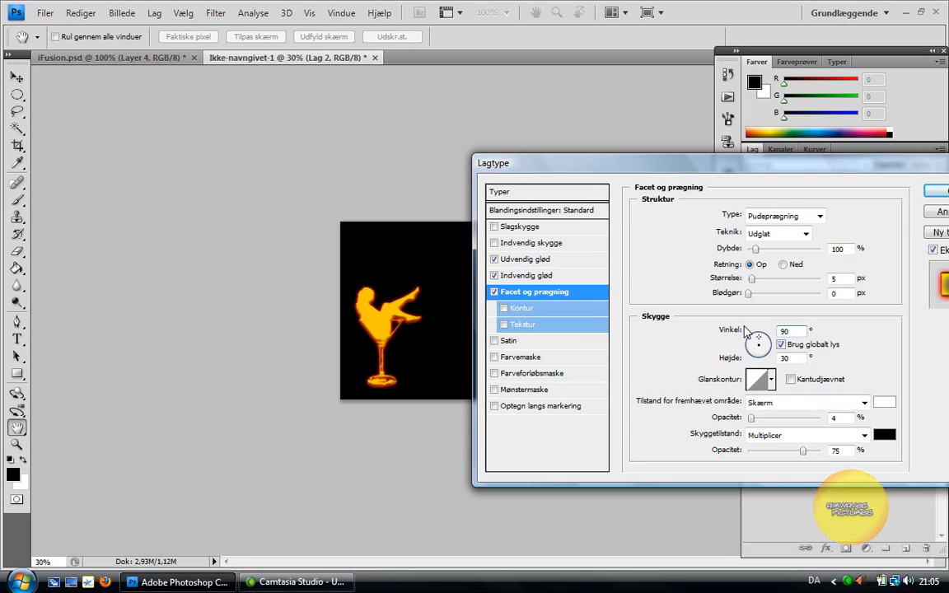
Disable the Facet og prægning effect and apply Lag 2's layer style.
{"action": "left_click", "coordinate": [494, 293]}
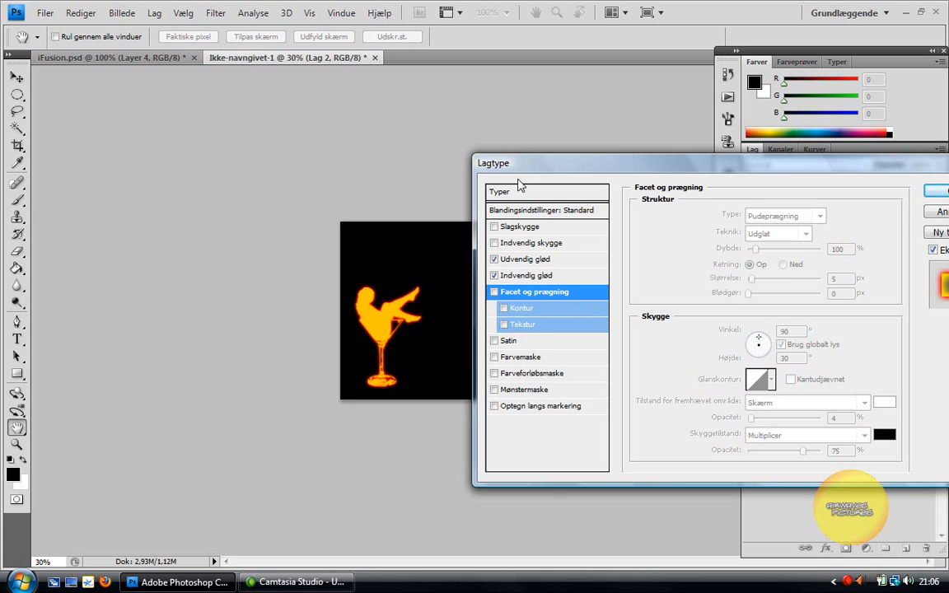
{"action": "left_click_drag", "start_coordinate": [527, 164], "coordinate": [208, 208]}
{"action": "key", "text": "Return"}
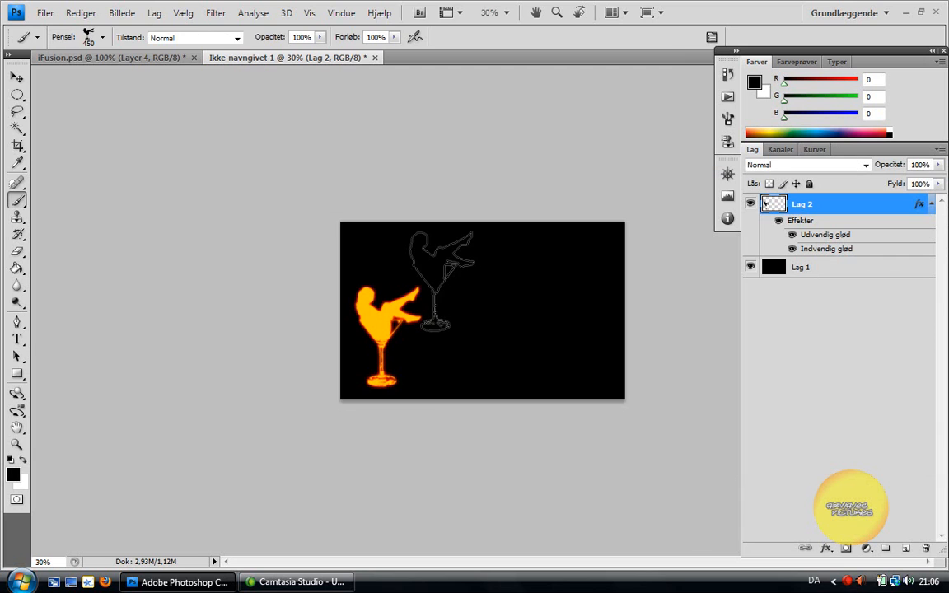
Add the white text "ILD" in Turntablz BB at 172 pt to the right of the cocktail-glass silhouette.
{"action": "left_click", "coordinate": [17, 341]}
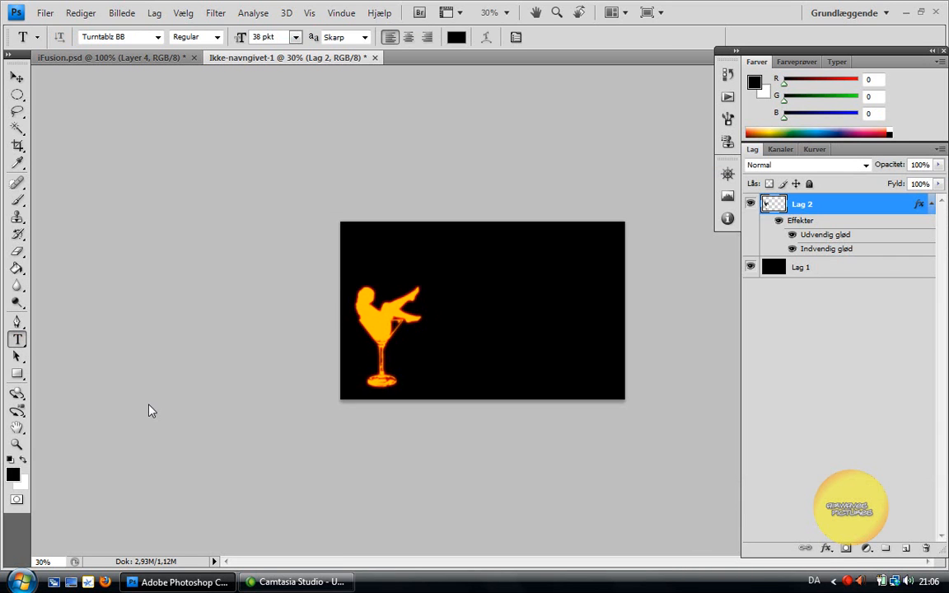
{"action": "left_click", "coordinate": [22, 460]}
{"action": "left_click", "coordinate": [485, 302]}
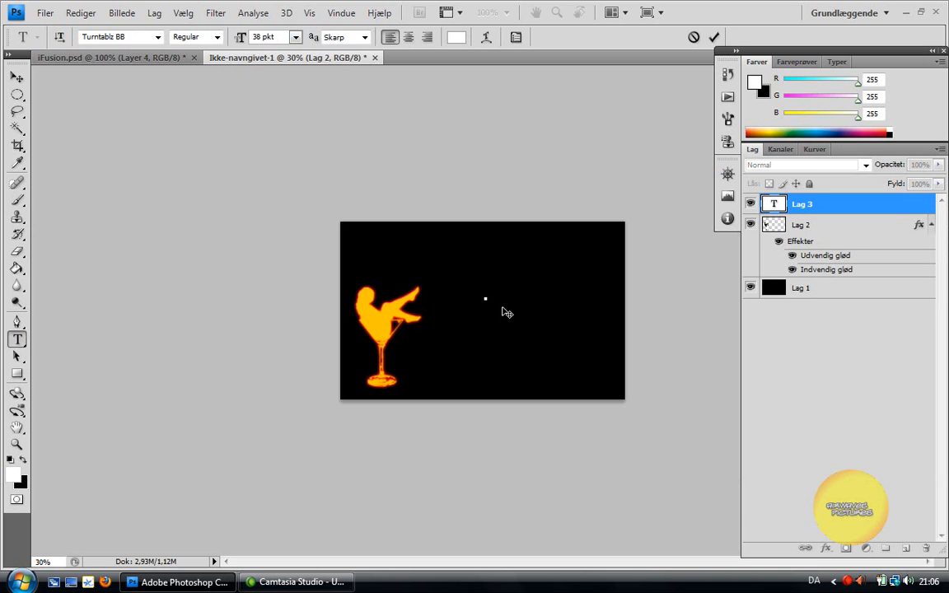
{"action": "left_click", "coordinate": [295, 39]}
{"action": "left_click", "coordinate": [302, 291]}
{"action": "type", "text": "1"}
{"action": "key", "text": "Return"}
{"action": "type", "text": "ILD"}
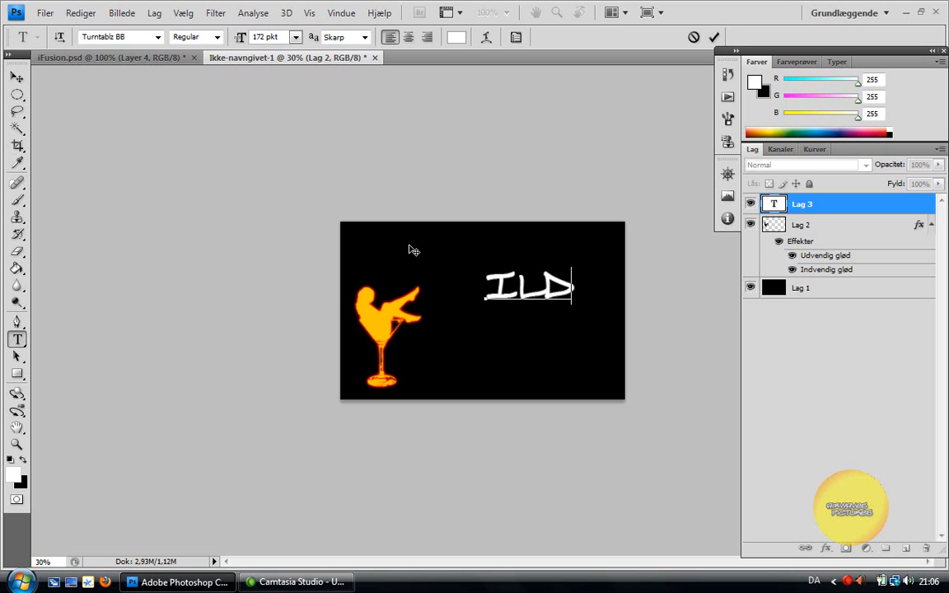
Set the font size of the whole "ILD" text to 122 pt.
{"action": "key", "text": "ctrl+a"}
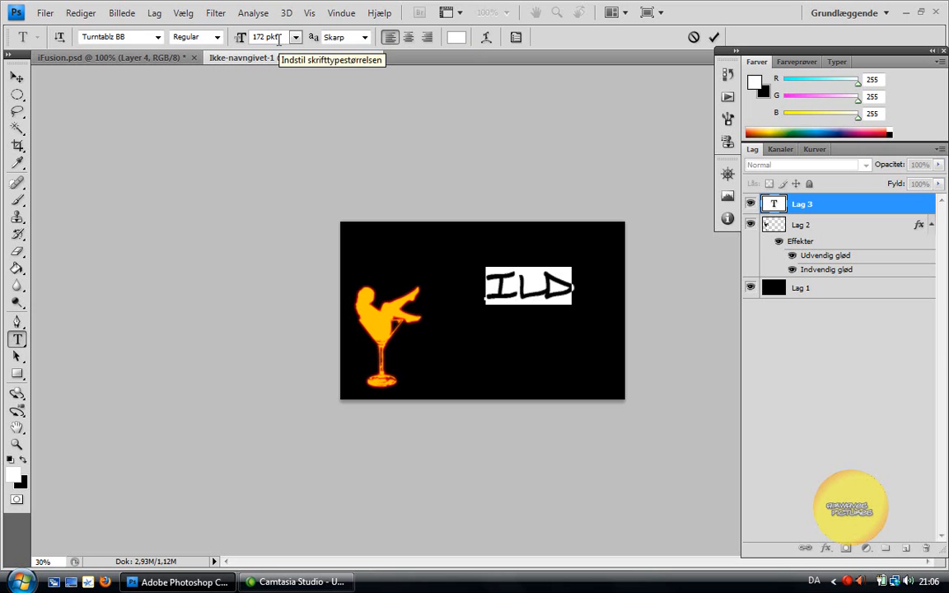
{"action": "type", "text": "122"}
{"action": "key", "text": "Return"}
{"action": "left_click", "coordinate": [547, 289]}
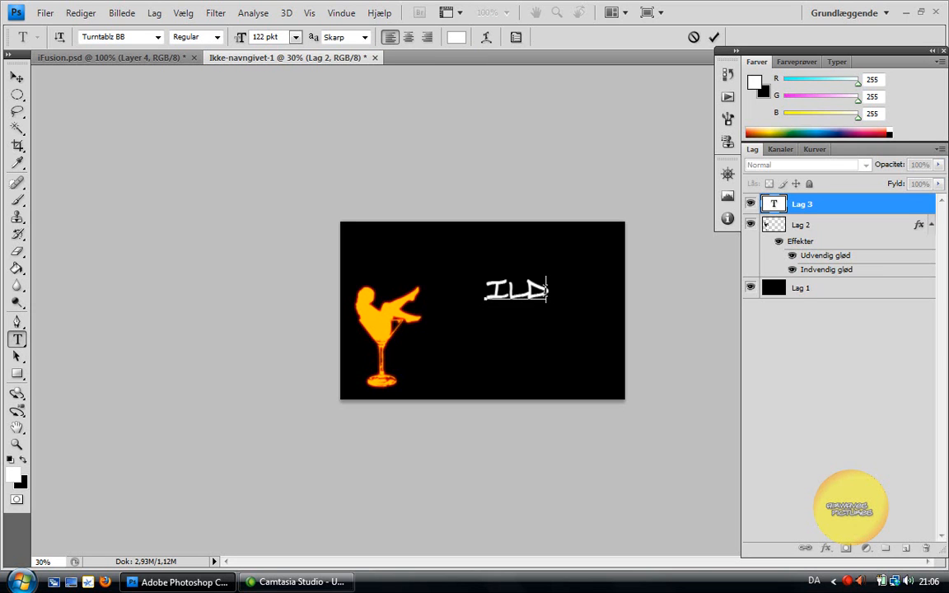
Extend the text to read "Ildeffekt" and move it up so it fits in the canvas's upper-right area.
{"action": "type", "text": "effe"}
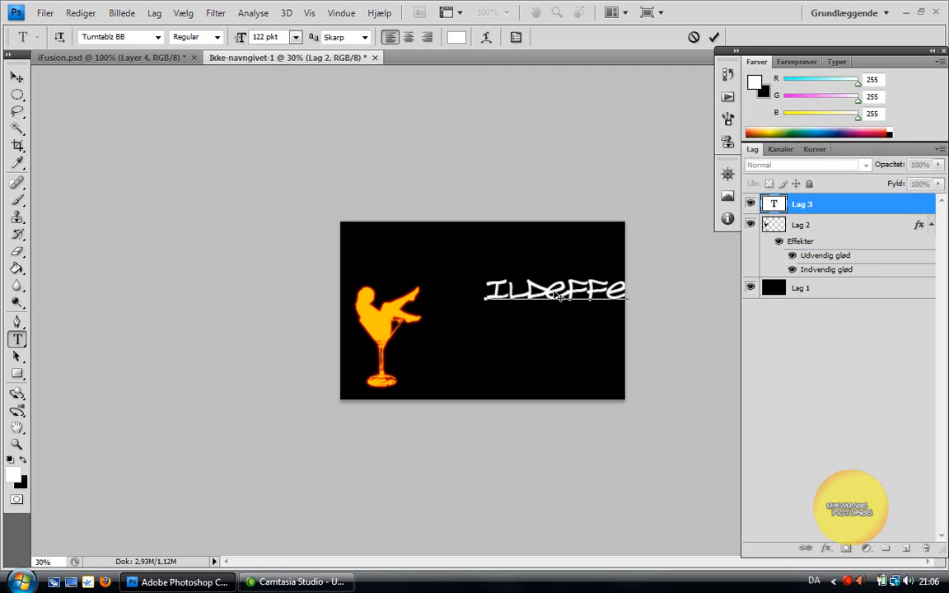
{"action": "key", "text": "ctrl"}
{"action": "key", "text": "ctrl+Return"}
{"action": "key", "text": "v"}
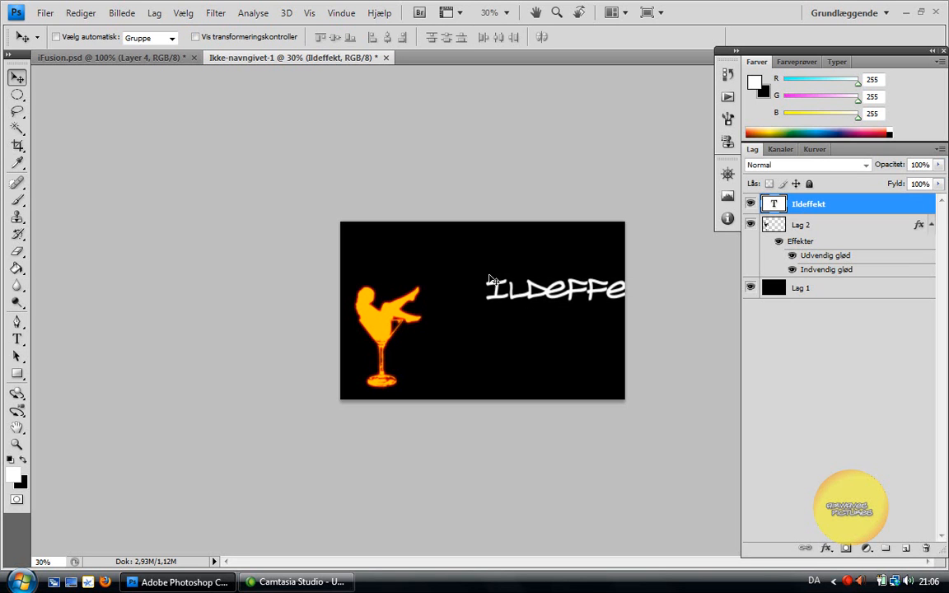
{"action": "left_click_drag", "start_coordinate": [489, 280], "coordinate": [417, 269]}
{"action": "left_click_drag", "start_coordinate": [489, 280], "coordinate": [496, 262]}
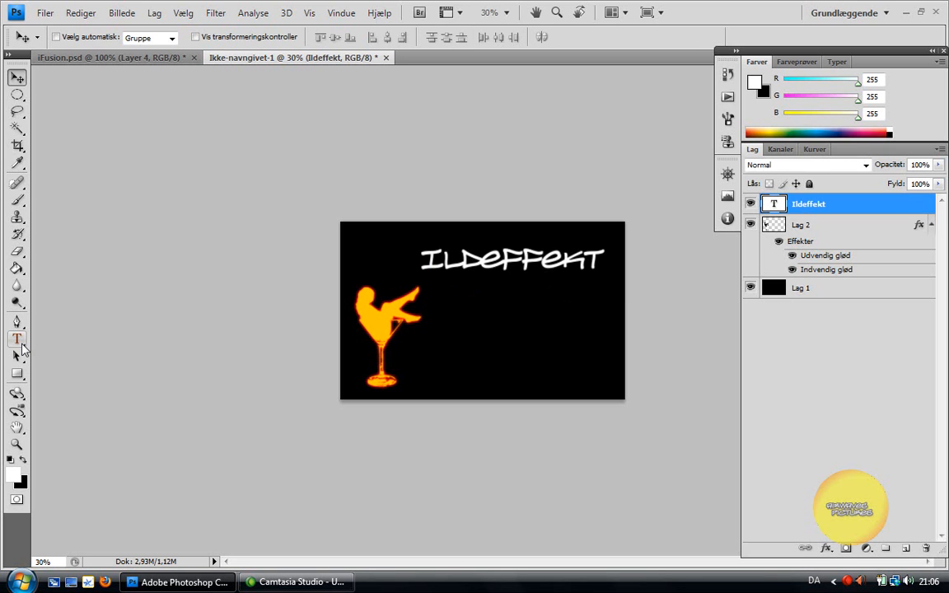
Change the whole "Ildeffekt" text to the Blazed font and shift it slightly up and toward the canvas's right edge.
{"action": "left_click", "coordinate": [18, 339]}
{"action": "left_click", "coordinate": [467, 274]}
{"action": "key", "text": "ctrl+a"}
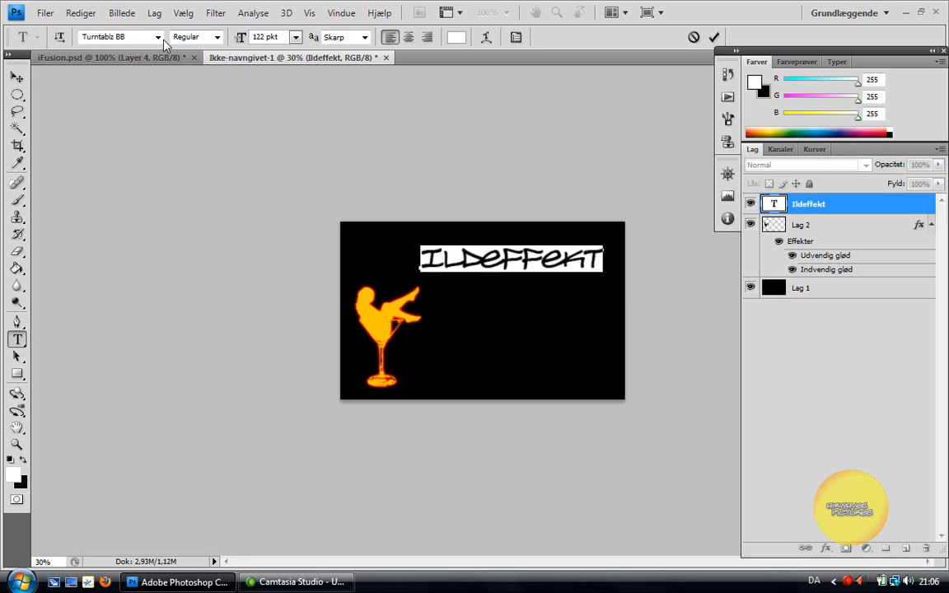
{"action": "left_click", "coordinate": [157, 37]}
{"action": "left_click_drag", "start_coordinate": [381, 451], "coordinate": [367, 128]}
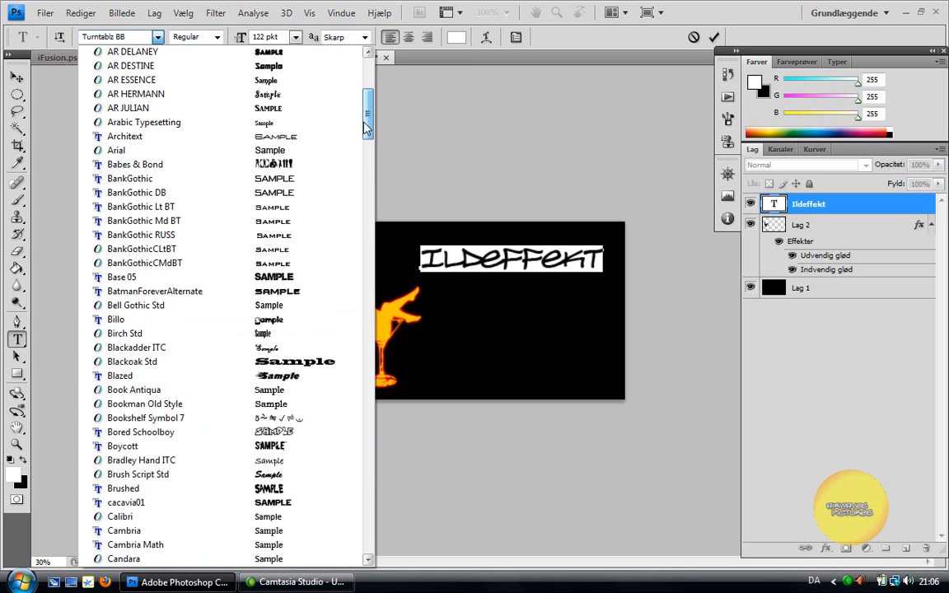
{"action": "left_click", "coordinate": [200, 377]}
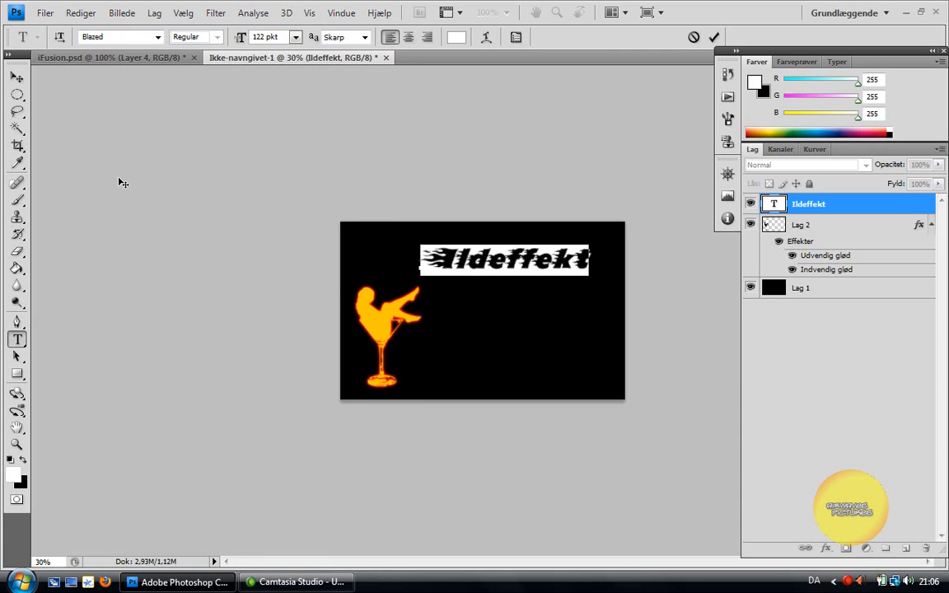
{"action": "left_click", "coordinate": [17, 77]}
{"action": "left_click", "coordinate": [17, 76]}
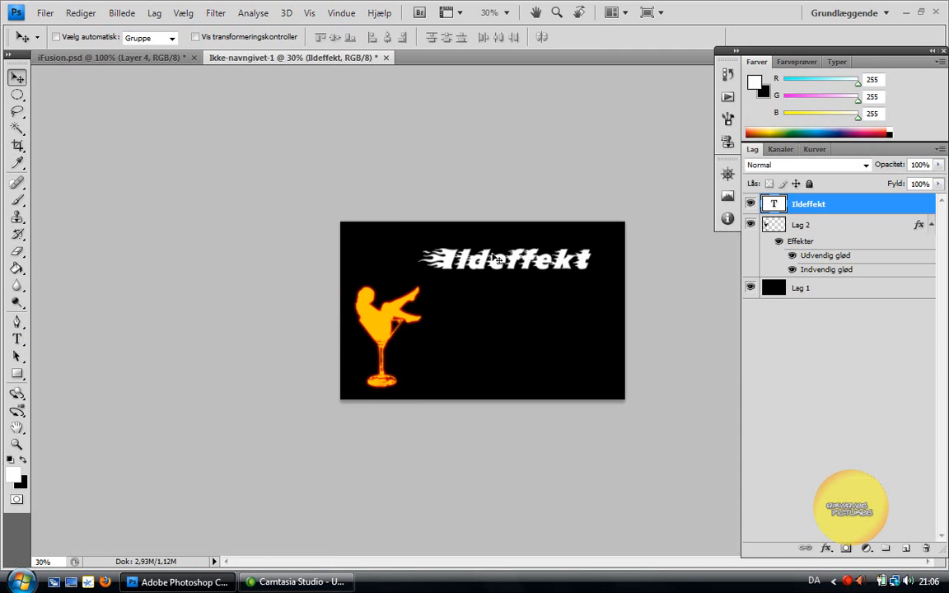
{"action": "left_click_drag", "start_coordinate": [497, 260], "coordinate": [512, 254]}
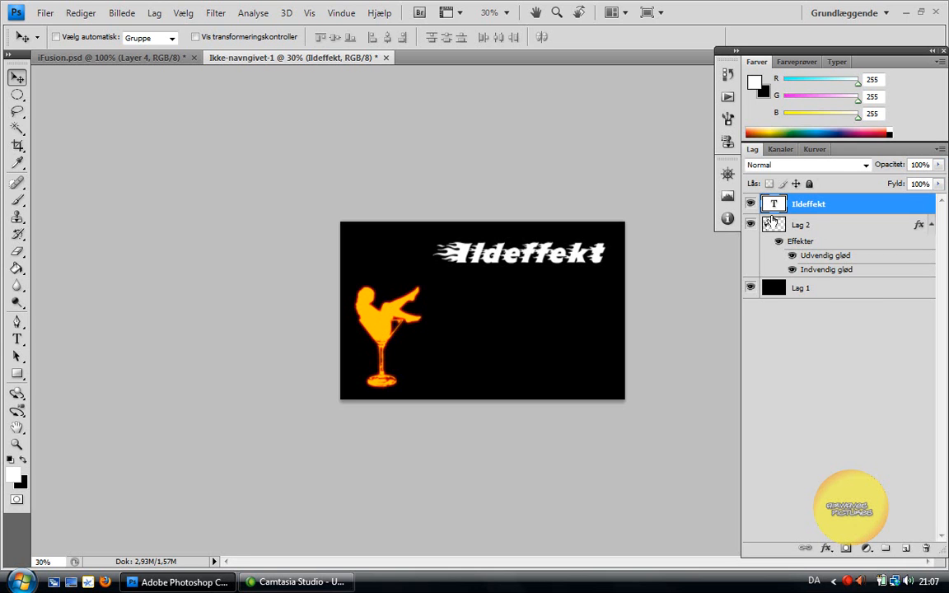
Copy Lag 2's layer style onto the "Ildeffekt" text layer and nudge the text slightly.
{"action": "right_click", "coordinate": [816, 227]}
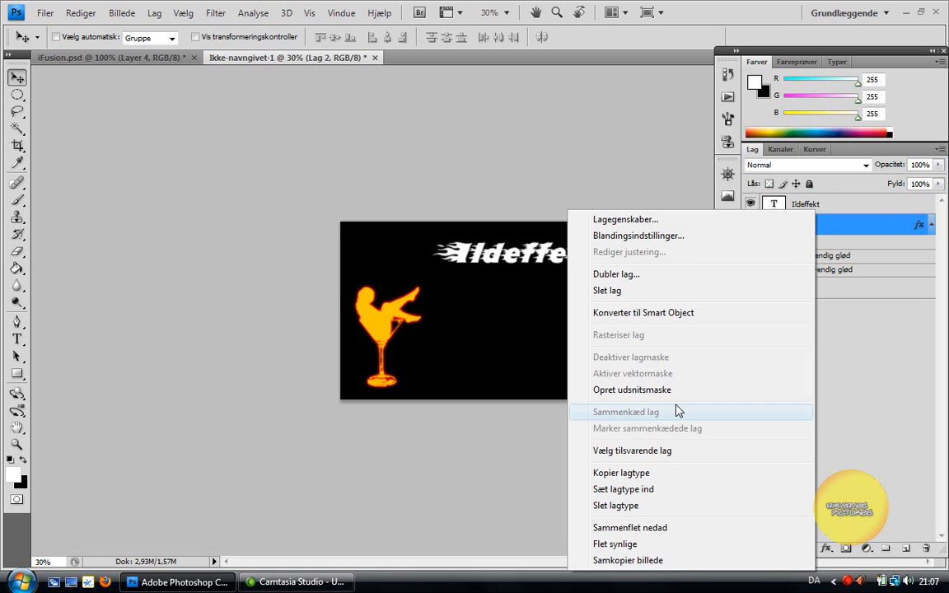
{"action": "left_click", "coordinate": [657, 474]}
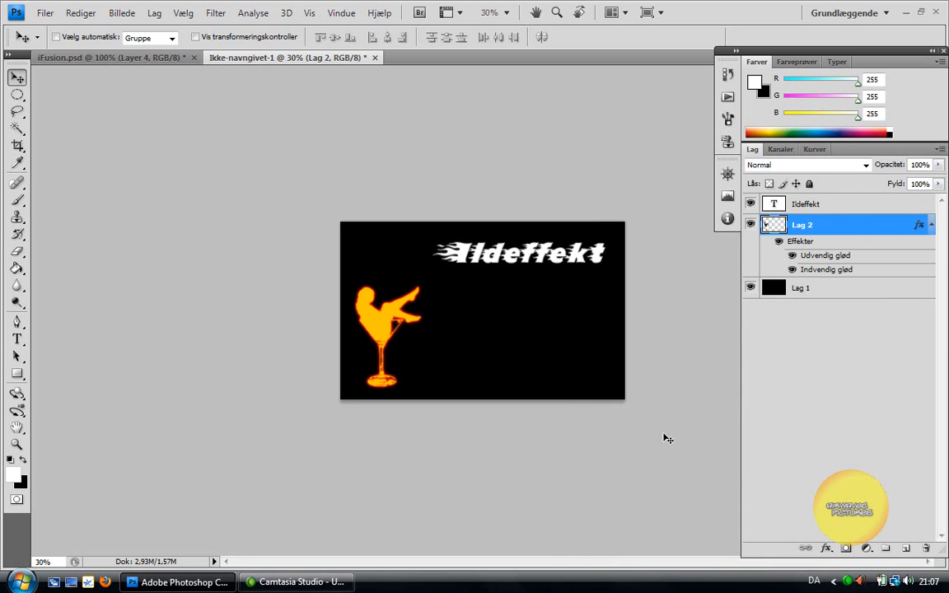
{"action": "right_click", "coordinate": [798, 208]}
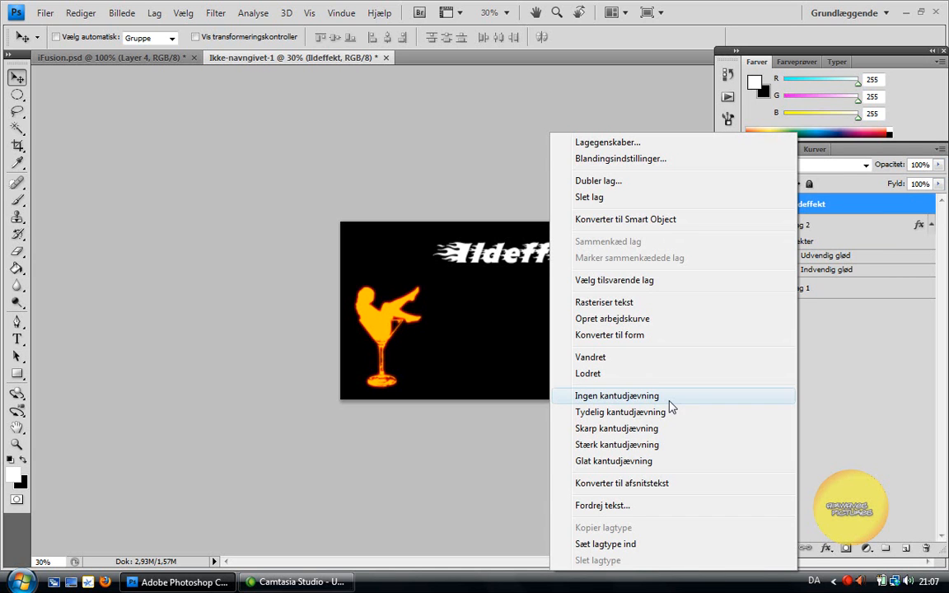
{"action": "left_click", "coordinate": [619, 545]}
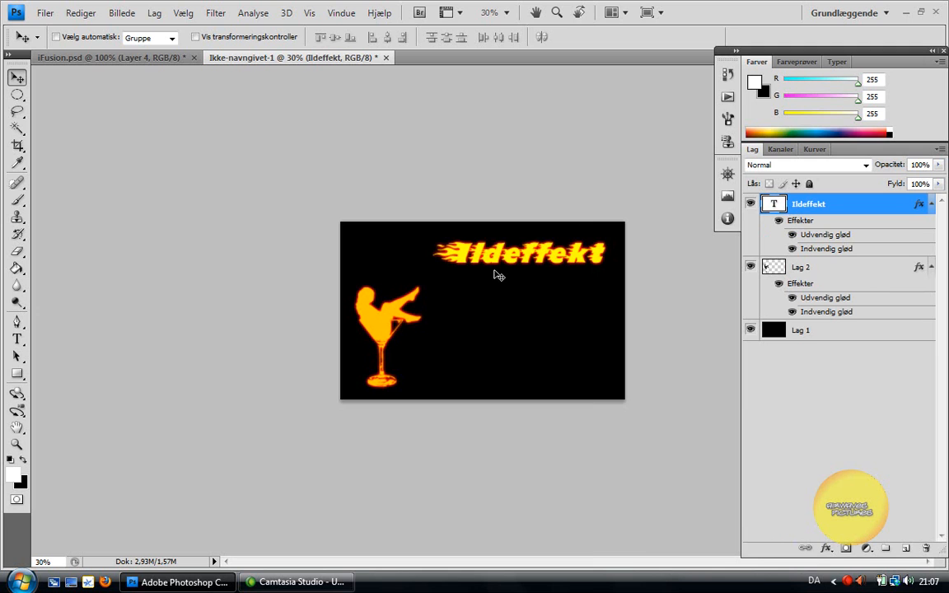
{"action": "left_click_drag", "start_coordinate": [491, 255], "coordinate": [492, 260]}
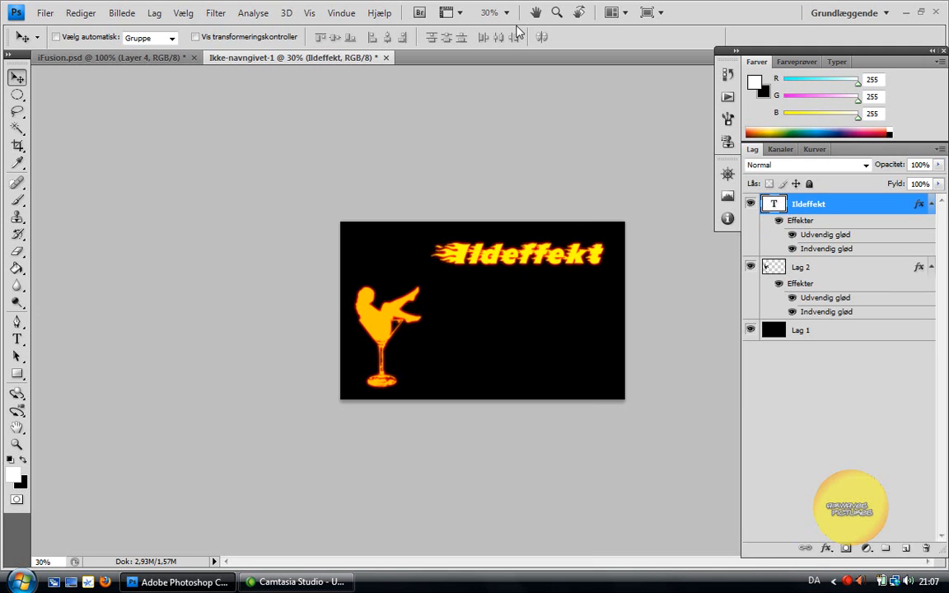
Enlarge the document view to 45% to inspect the glowing text and silhouette.
{"action": "left_click", "coordinate": [490, 13]}
{"action": "left_click", "coordinate": [492, 12]}
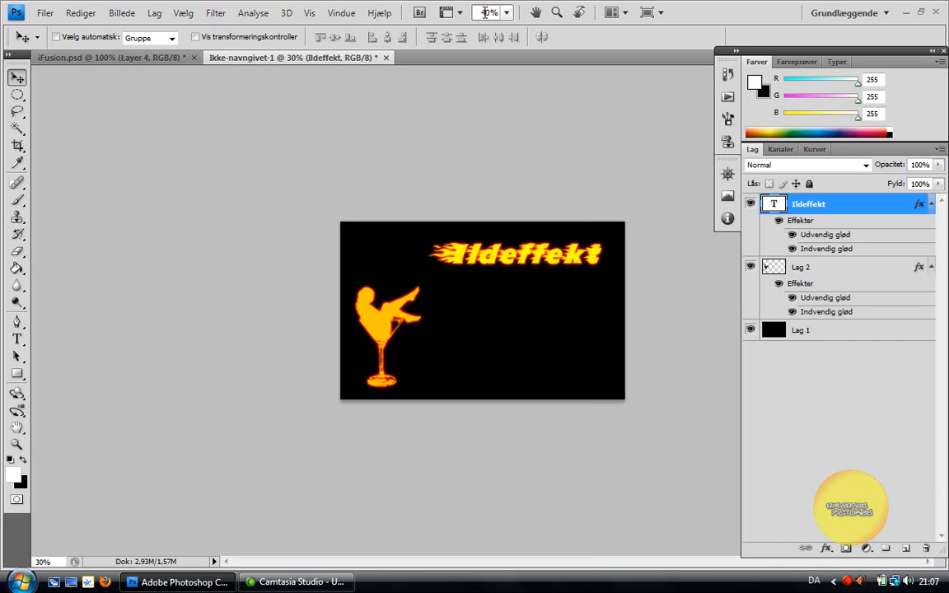
{"action": "key", "text": "Return"}
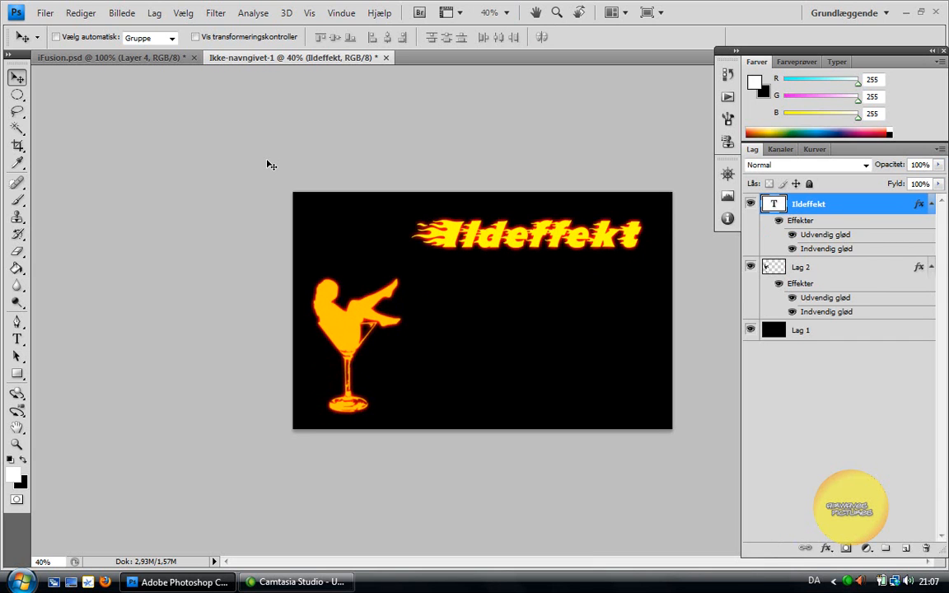
{"action": "left_click", "coordinate": [500, 14]}
{"action": "left_click", "coordinate": [492, 13]}
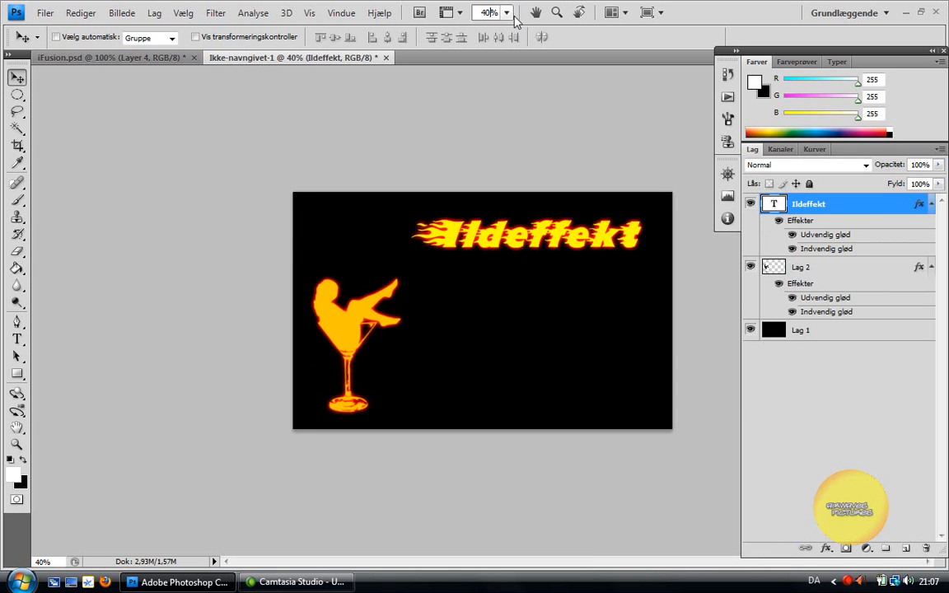
{"action": "key", "text": "BackSpace"}
{"action": "type", "text": "5"}
{"action": "key", "text": "Return"}
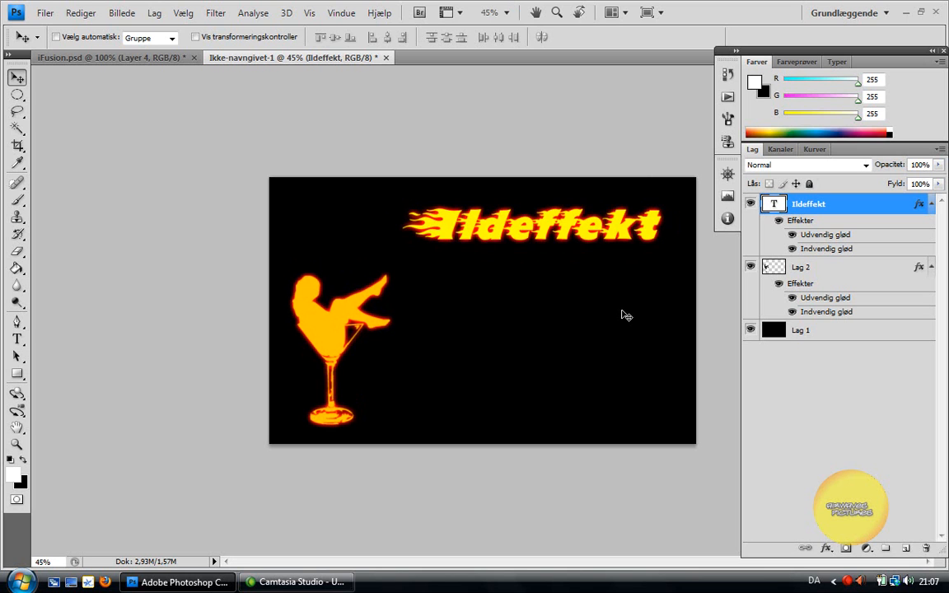
Switch to the Brush tool and add a new empty layer directly above Lag 2.
{"action": "left_click", "coordinate": [19, 339]}
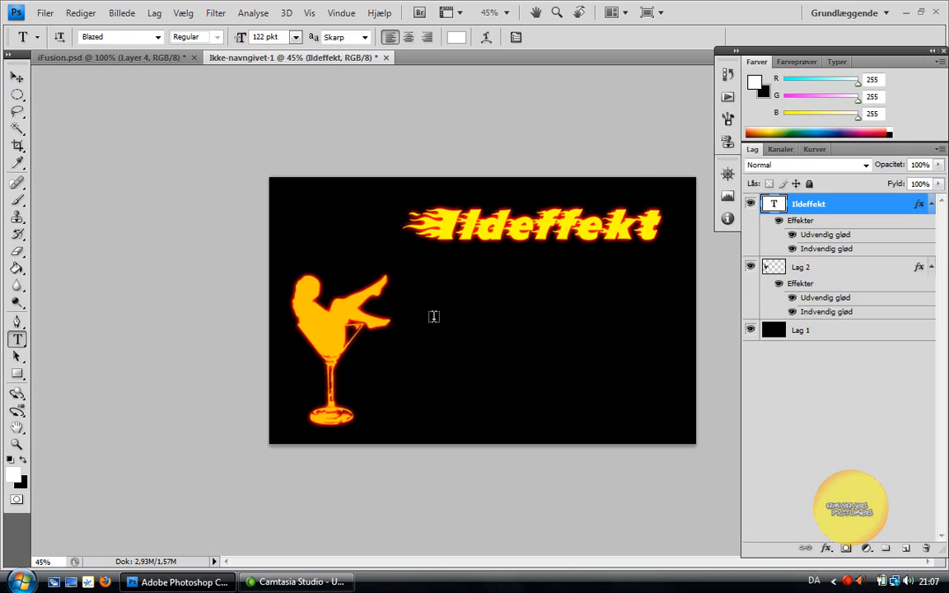
{"action": "left_click", "coordinate": [16, 200]}
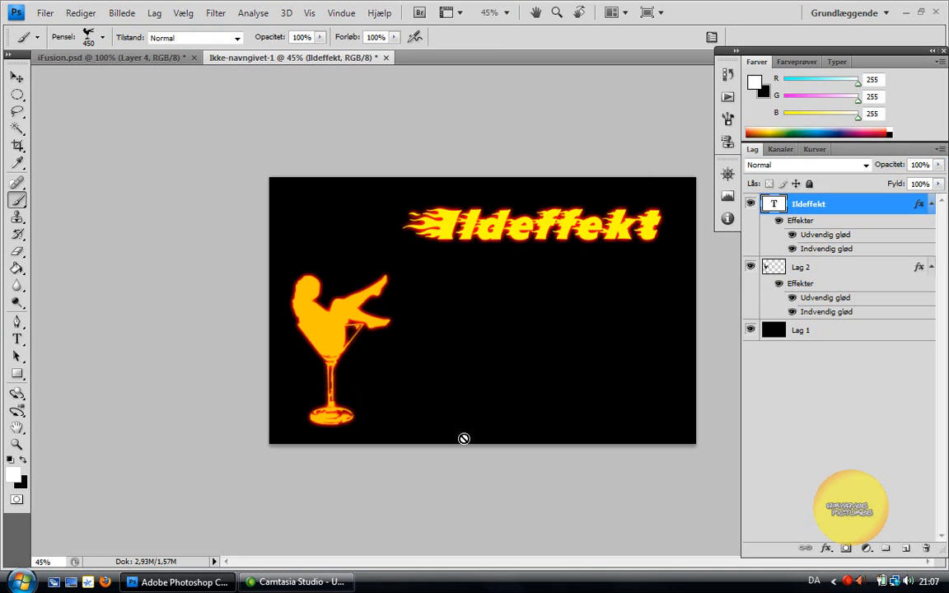
{"action": "left_click", "coordinate": [848, 267]}
{"action": "left_click", "coordinate": [905, 548]}
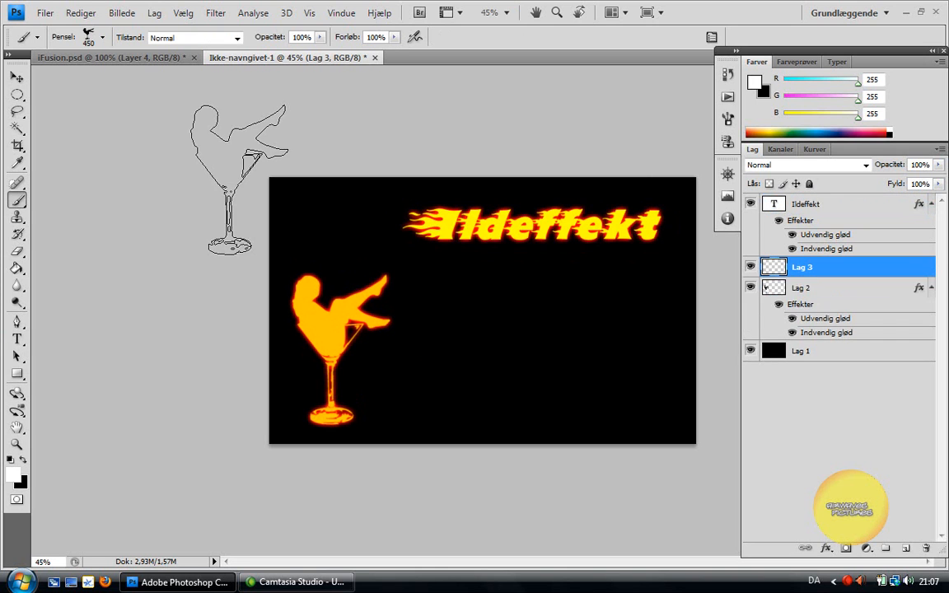
Browse the brush presets for a suitable shape to paint, keeping the current 450 px brush.
{"action": "left_click", "coordinate": [103, 37]}
{"action": "left_click_drag", "start_coordinate": [170, 162], "coordinate": [174, 208]}
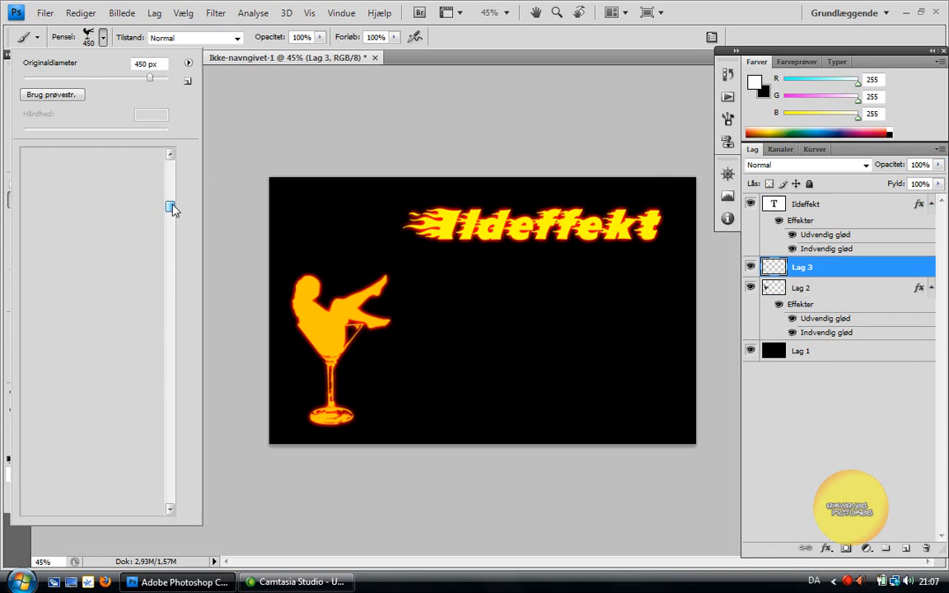
{"action": "left_click_drag", "start_coordinate": [172, 208], "coordinate": [172, 218]}
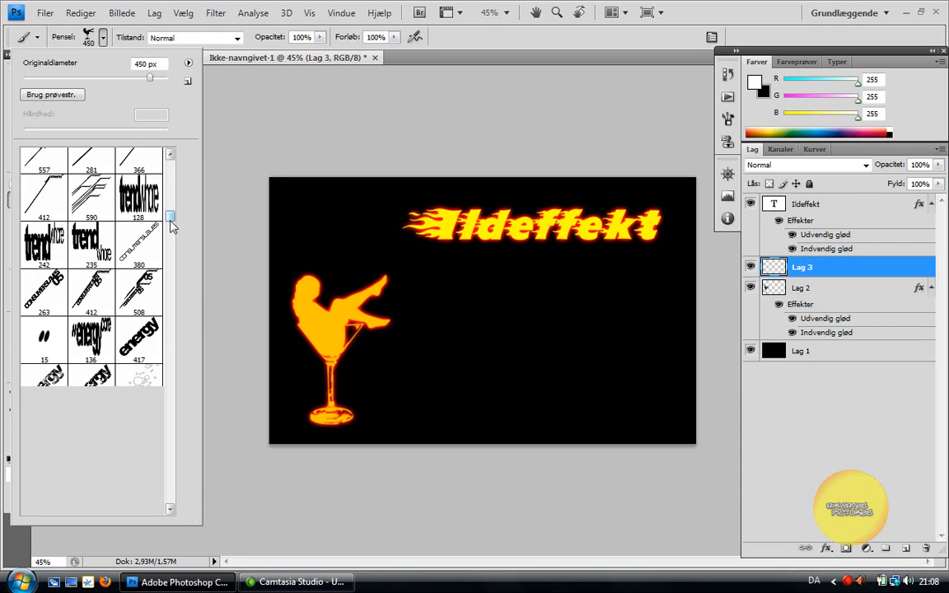
{"action": "left_click_drag", "start_coordinate": [171, 226], "coordinate": [171, 230]}
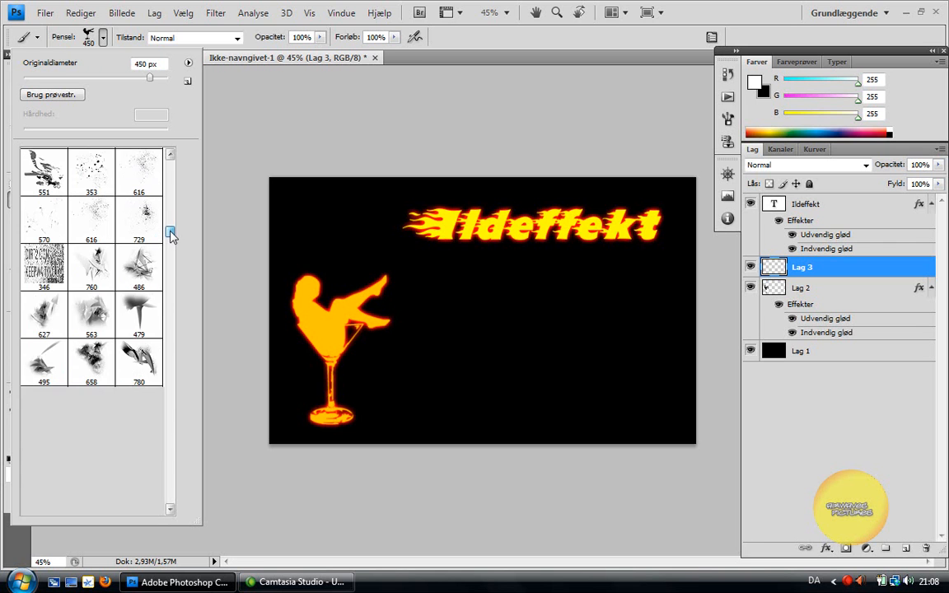
{"action": "left_click_drag", "start_coordinate": [171, 237], "coordinate": [171, 245]}
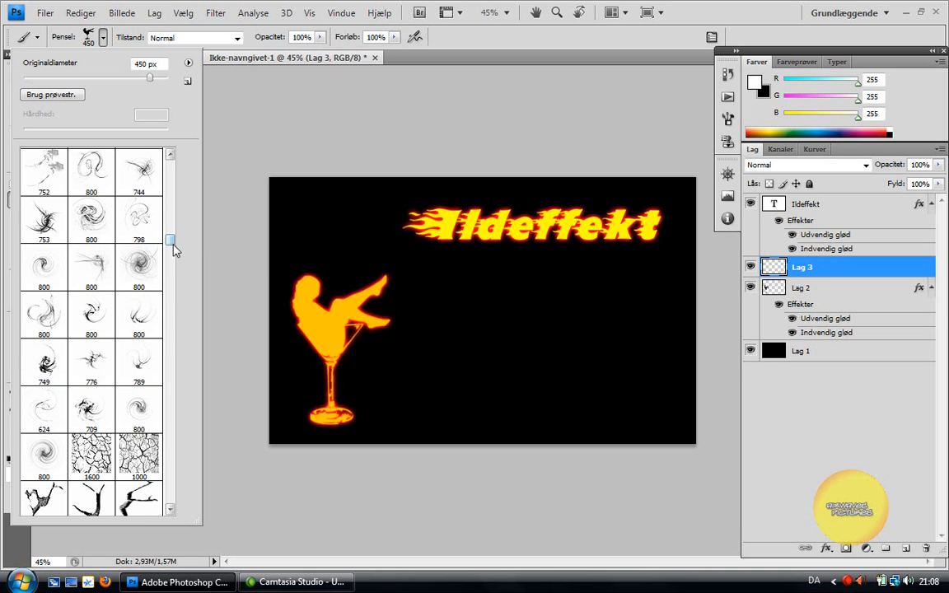
{"action": "left_click_drag", "start_coordinate": [173, 246], "coordinate": [174, 258]}
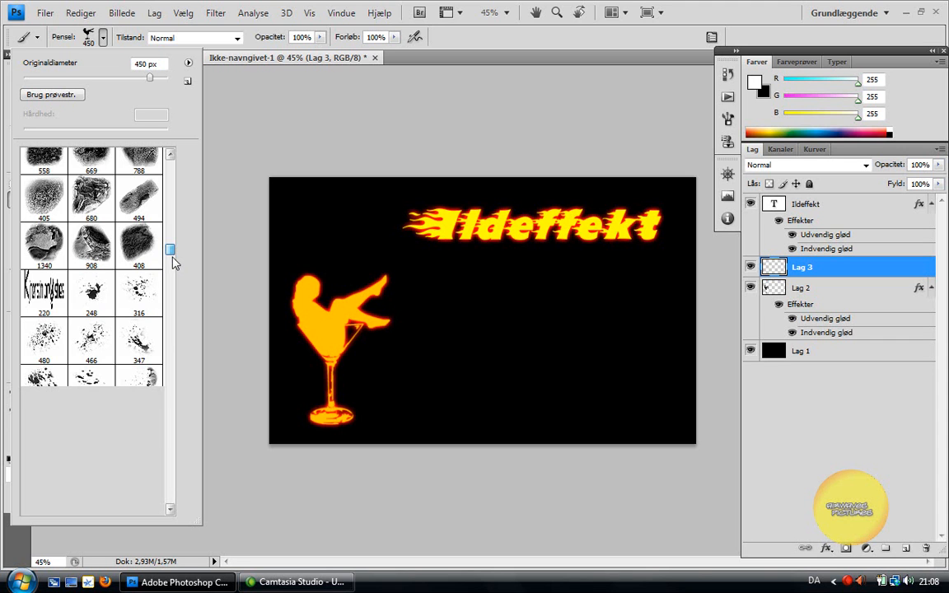
{"action": "left_click_drag", "start_coordinate": [172, 257], "coordinate": [172, 258]}
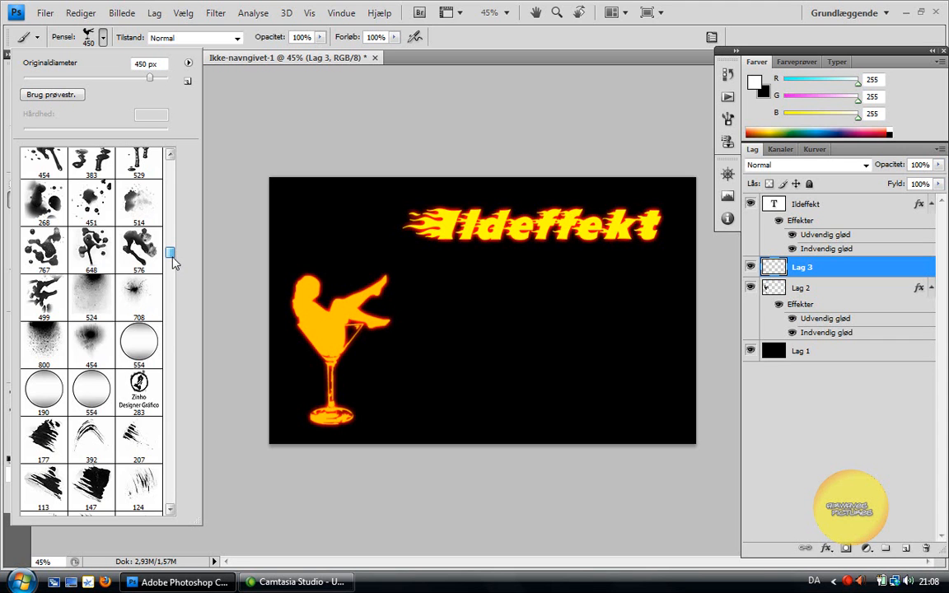
{"action": "left_click_drag", "start_coordinate": [174, 264], "coordinate": [172, 272]}
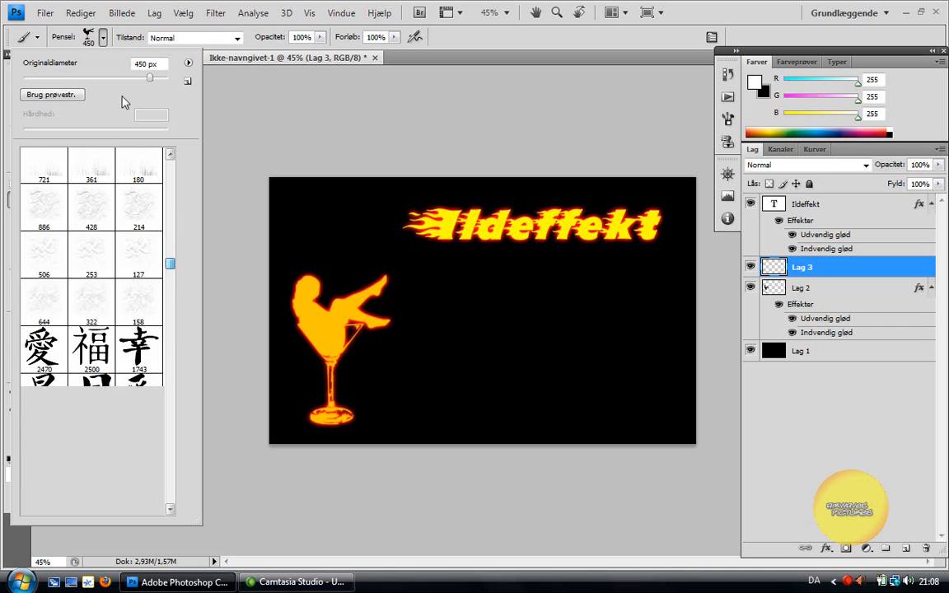
{"action": "left_click", "coordinate": [103, 41]}
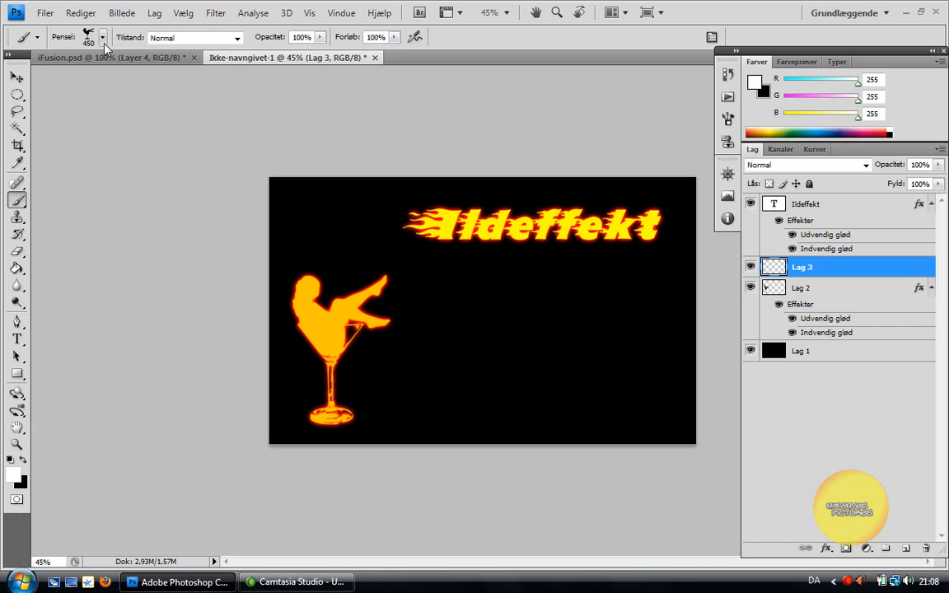
Open System Films 2.jpg to examine its flame artwork, and return to the Ikke-navngivet-1 document.
{"action": "left_click", "coordinate": [47, 14]}
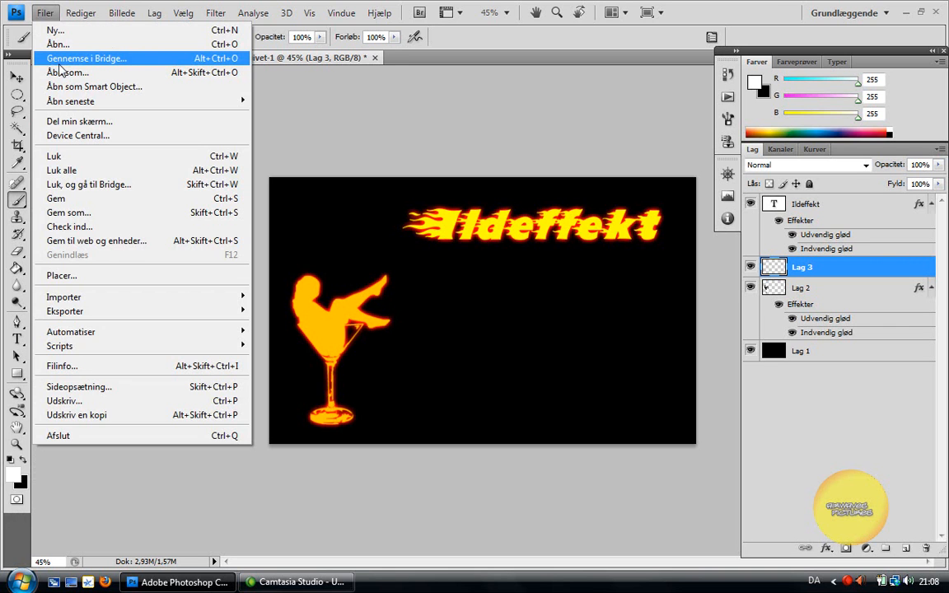
{"action": "left_click", "coordinate": [57, 44]}
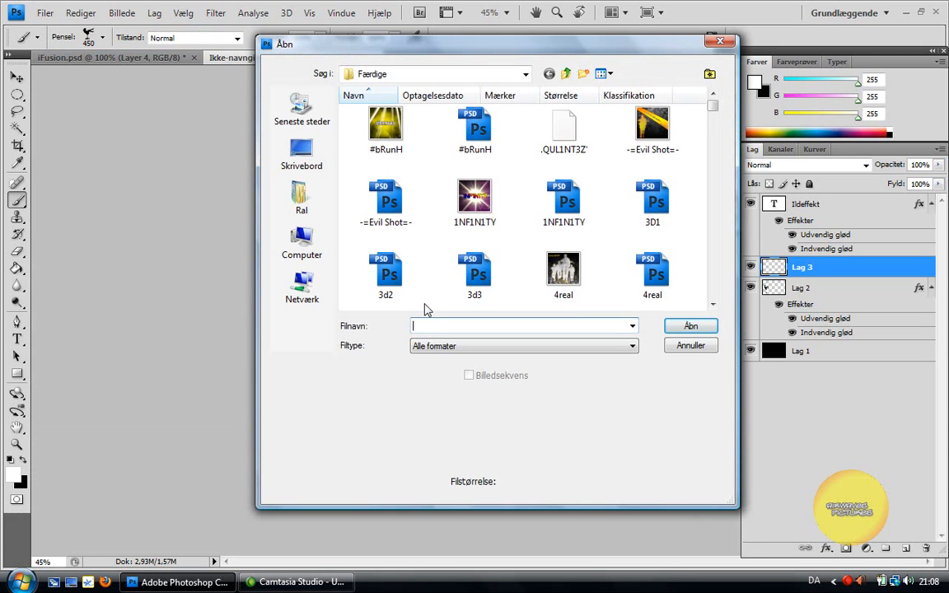
{"action": "type", "text": "sys"}
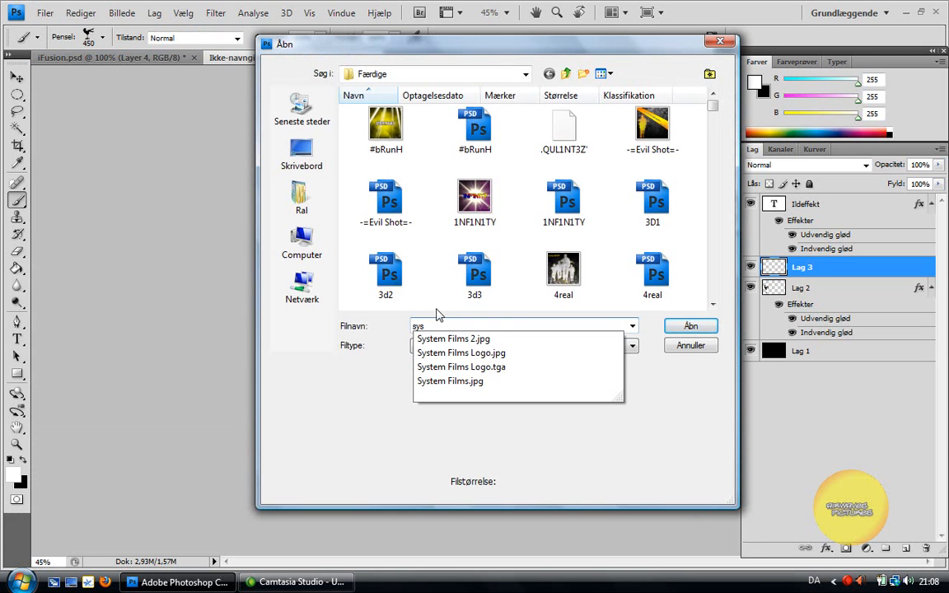
{"action": "left_click", "coordinate": [467, 340]}
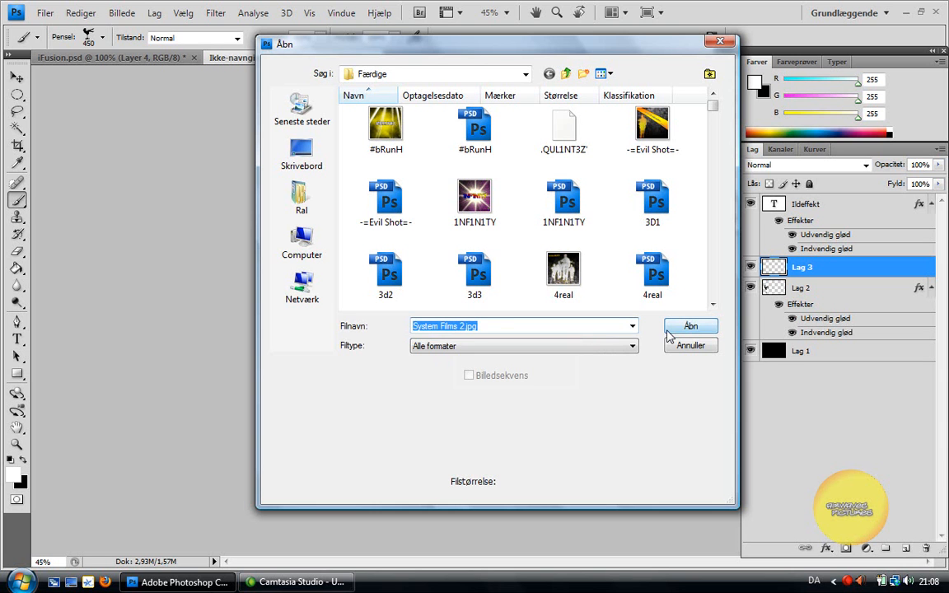
{"action": "left_click", "coordinate": [670, 334]}
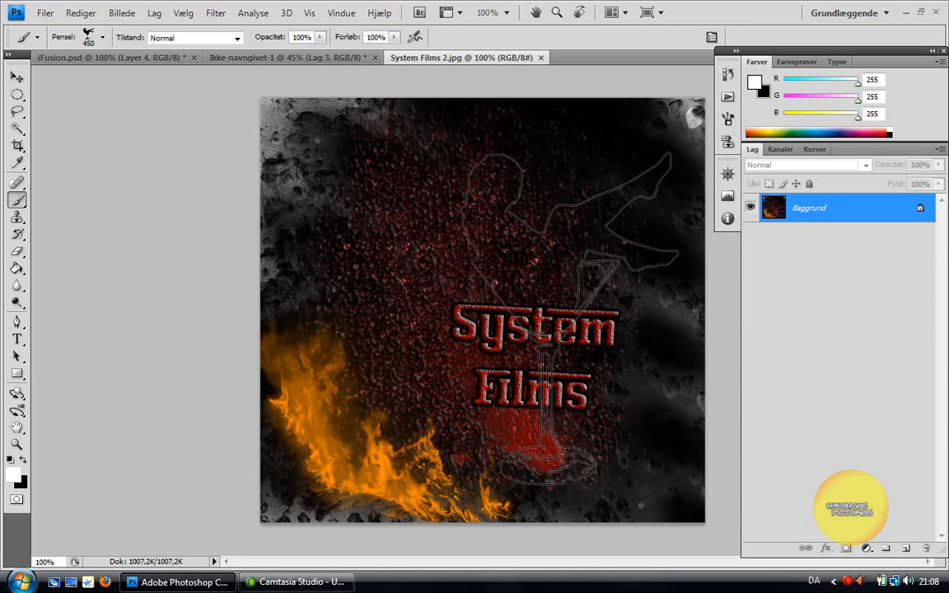
{"action": "key", "text": "v"}
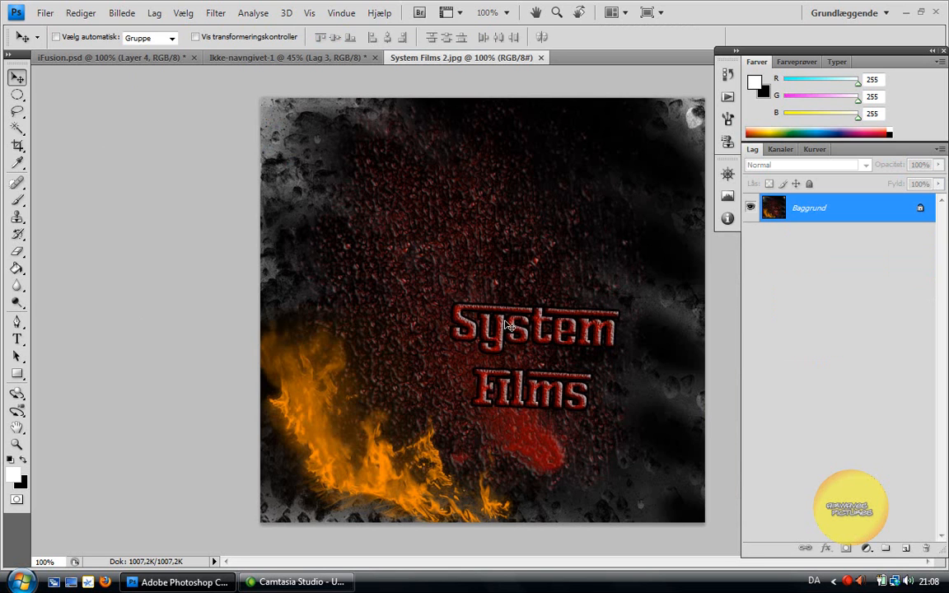
{"action": "left_click", "coordinate": [251, 57]}
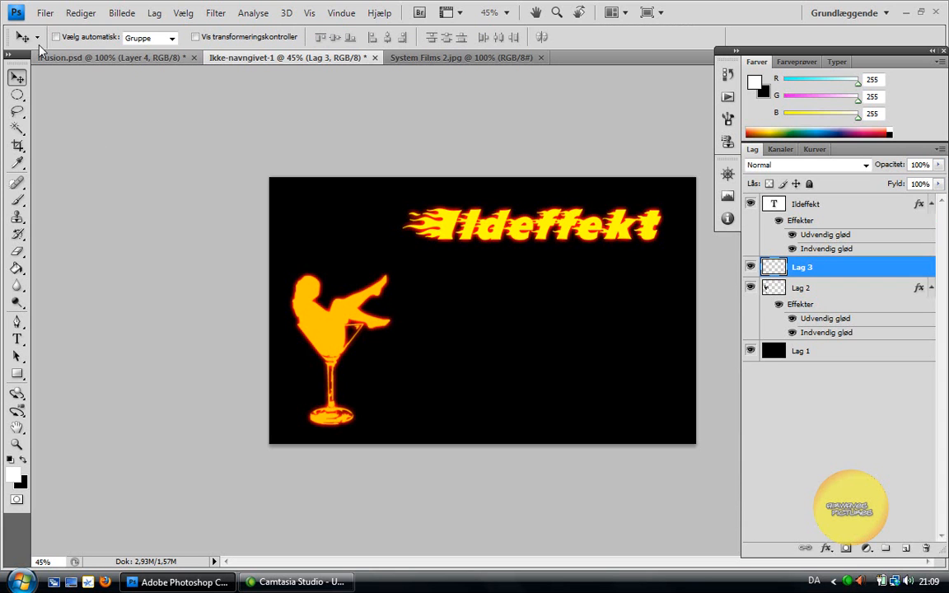
Choose the wispy 293 px smoke-like preset for the Brush tool, try one white stamp on Lag 3, and undo the stamp.
{"action": "left_click", "coordinate": [18, 199]}
{"action": "left_click", "coordinate": [104, 38]}
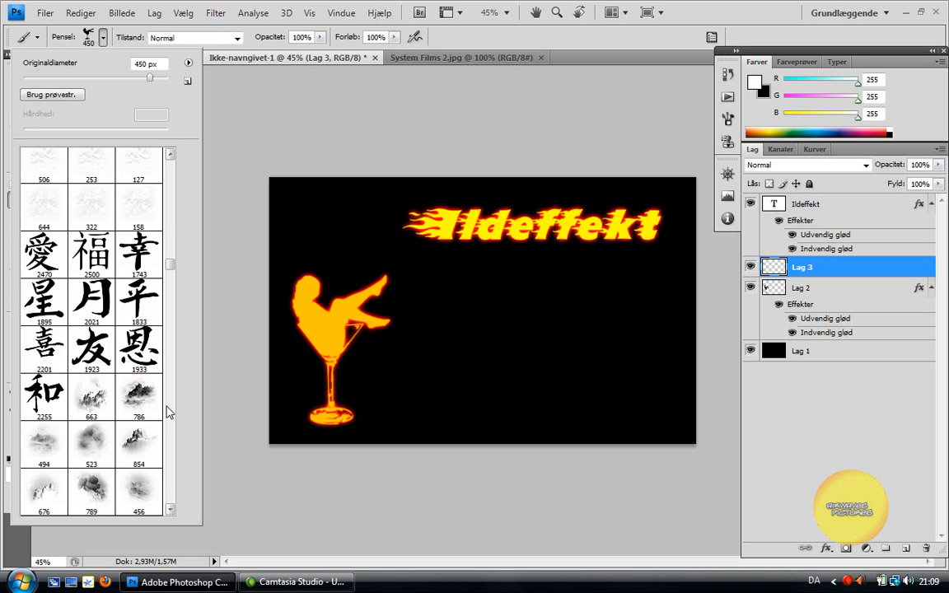
{"action": "scroll", "coordinate": [168, 412], "scroll_direction": "down", "scroll_amount": 1}
{"action": "scroll", "coordinate": [167, 411], "scroll_direction": "down", "scroll_amount": 2}
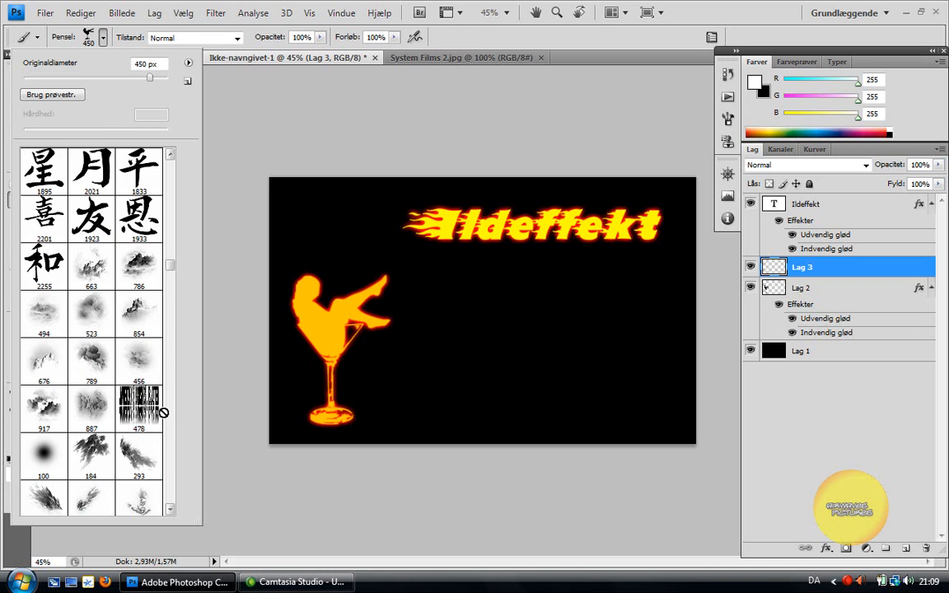
{"action": "scroll", "coordinate": [162, 420], "scroll_direction": "down", "scroll_amount": 2}
{"action": "scroll", "coordinate": [159, 428], "scroll_direction": "down", "scroll_amount": 2}
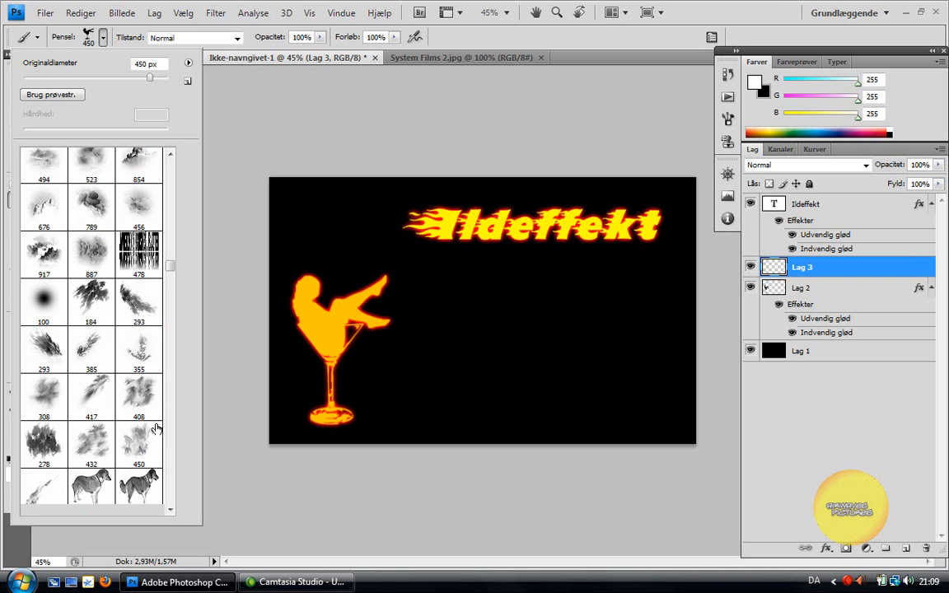
{"action": "scroll", "coordinate": [139, 371], "scroll_direction": "down", "scroll_amount": 3}
{"action": "left_click", "coordinate": [138, 240]}
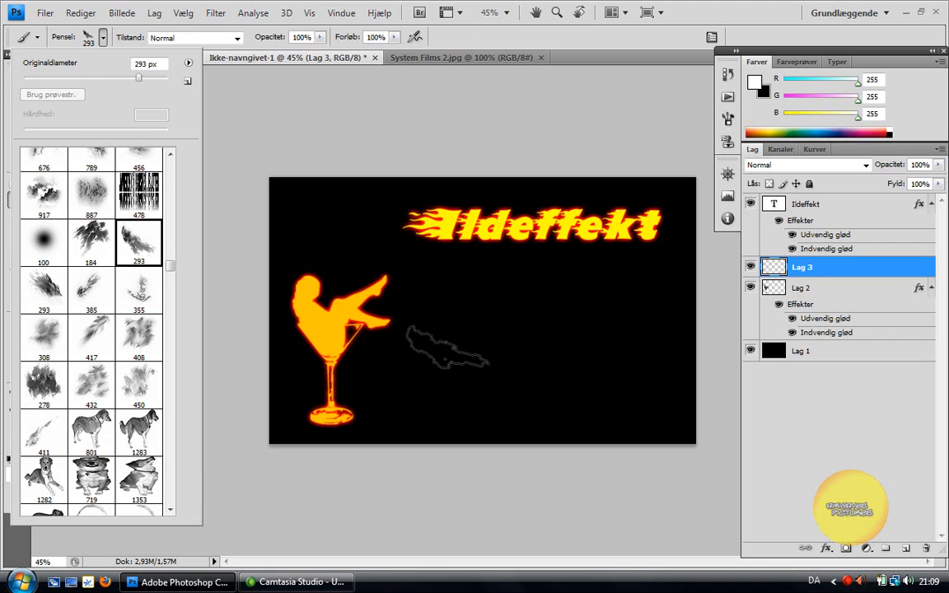
{"action": "left_click", "coordinate": [421, 386]}
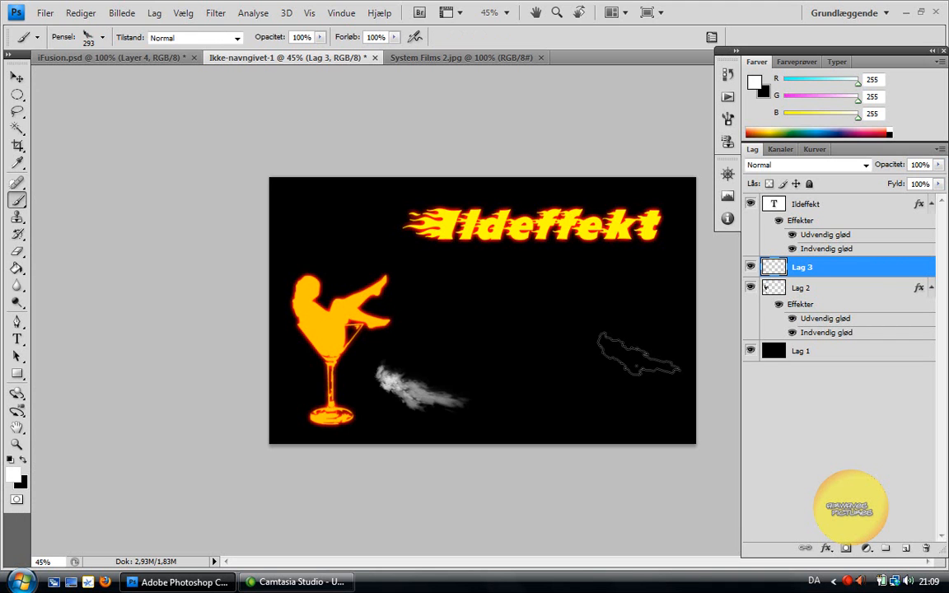
{"action": "key", "text": "ctrl+z"}
Paste the copied glow layer style onto Lag 3 and enlarge the brush diameter to 422 px.
{"action": "right_click", "coordinate": [874, 279]}
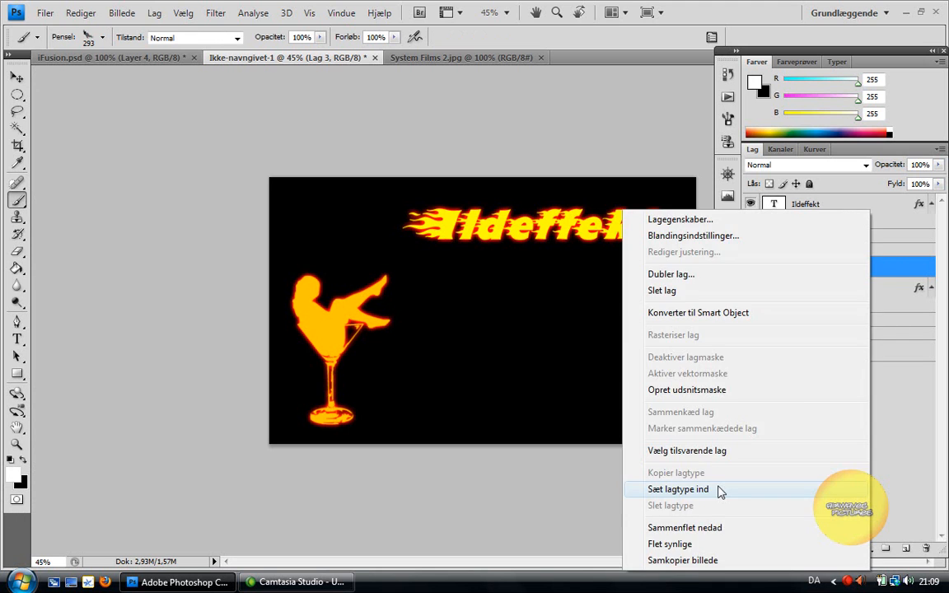
{"action": "left_click", "coordinate": [717, 489]}
{"action": "left_click", "coordinate": [102, 37]}
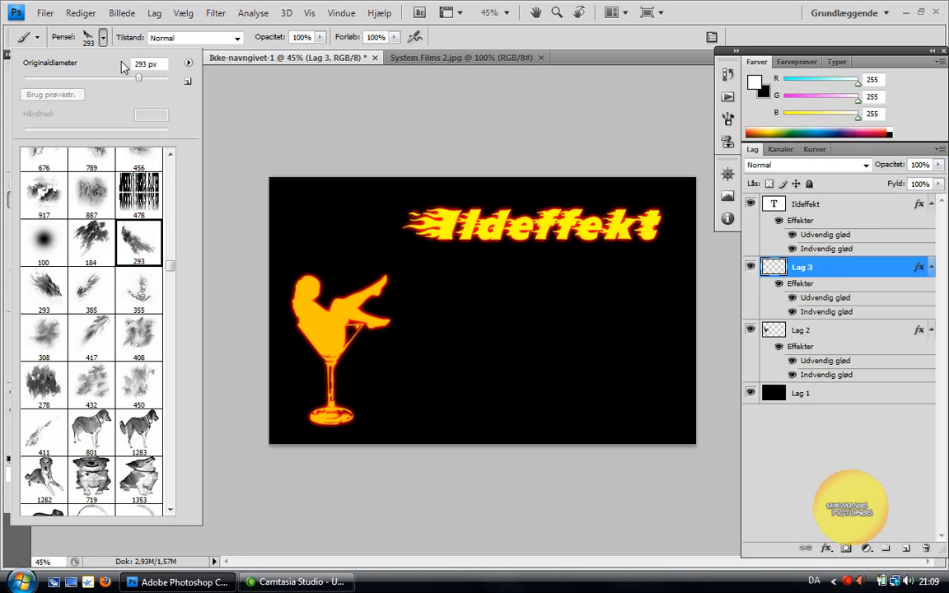
{"action": "left_click_drag", "start_coordinate": [138, 77], "coordinate": [147, 78]}
{"action": "left_click", "coordinate": [103, 38]}
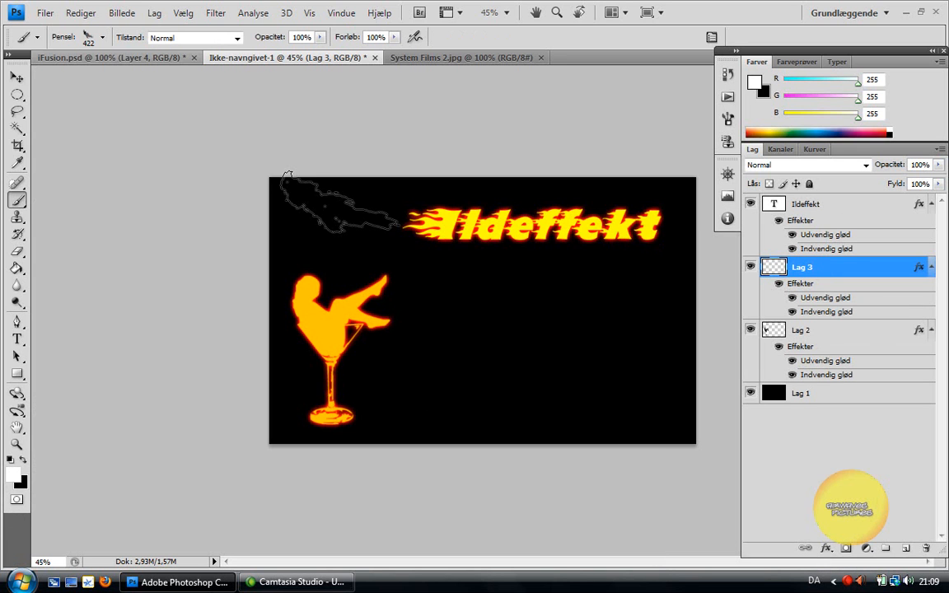
Resize the image to a width of 600 pixels with its proportions and layer styles scaled.
{"action": "left_click", "coordinate": [121, 12]}
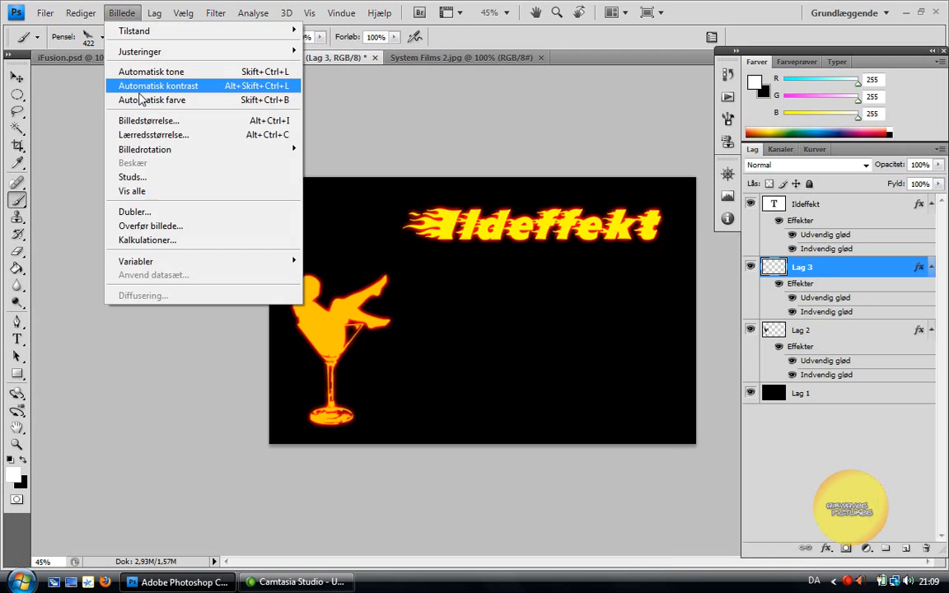
{"action": "left_click", "coordinate": [147, 121]}
{"action": "type", "text": "6"}
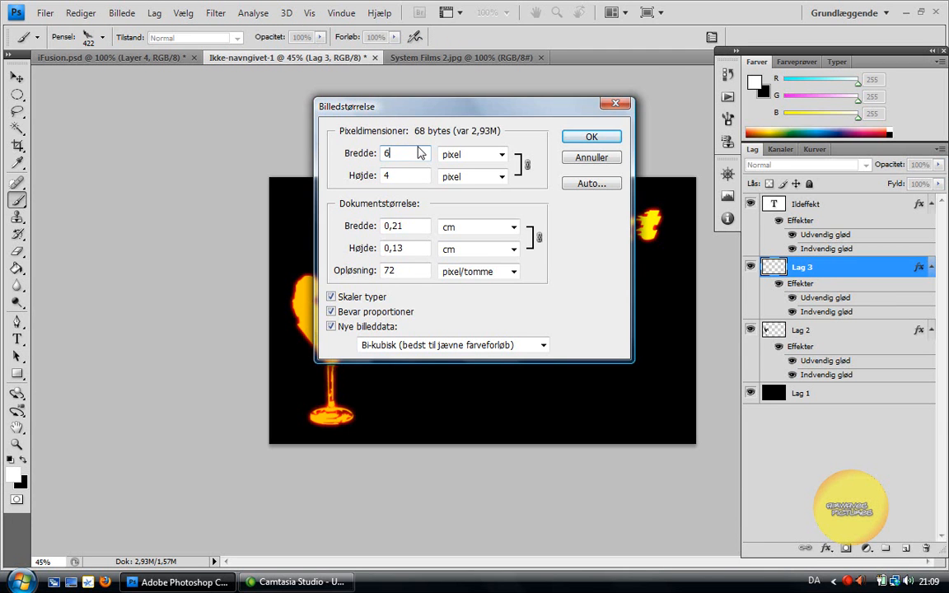
{"action": "type", "text": "00"}
{"action": "key", "text": "Return"}
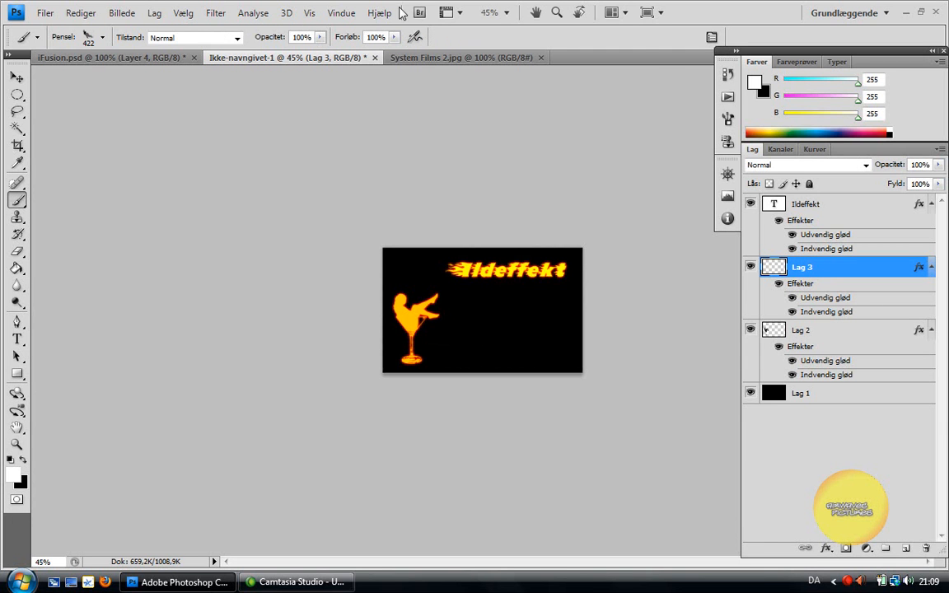
Stamp the 422 px smoke-like brush once on Lag 3, in the empty area beside the silhouette and below the text.
{"action": "left_click", "coordinate": [506, 12]}
{"action": "left_click", "coordinate": [504, 66]}
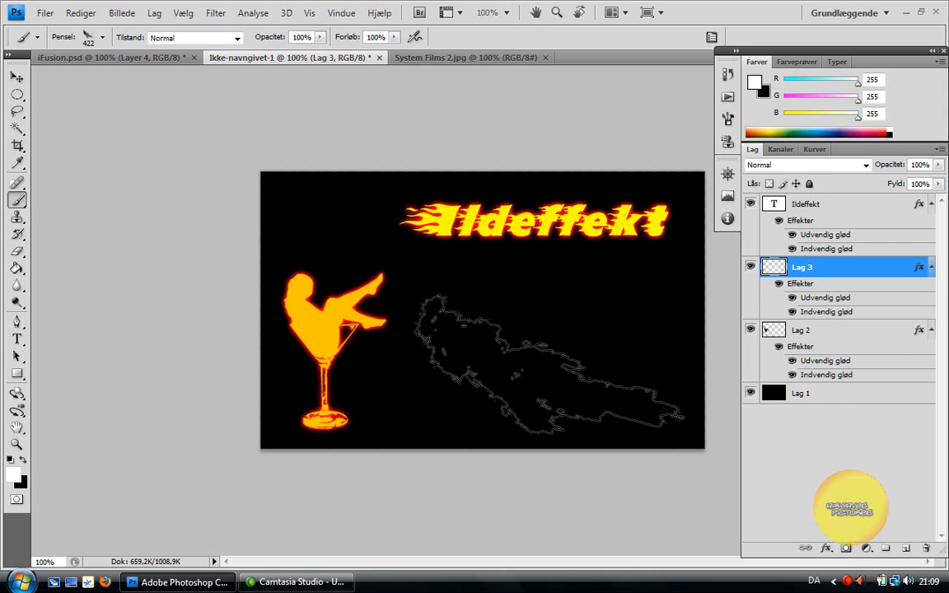
{"action": "left_click", "coordinate": [549, 363]}
Open Lag 3's blending options and switch the outer glow off and on again to compare its effect on the flame.
{"action": "right_click", "coordinate": [805, 265]}
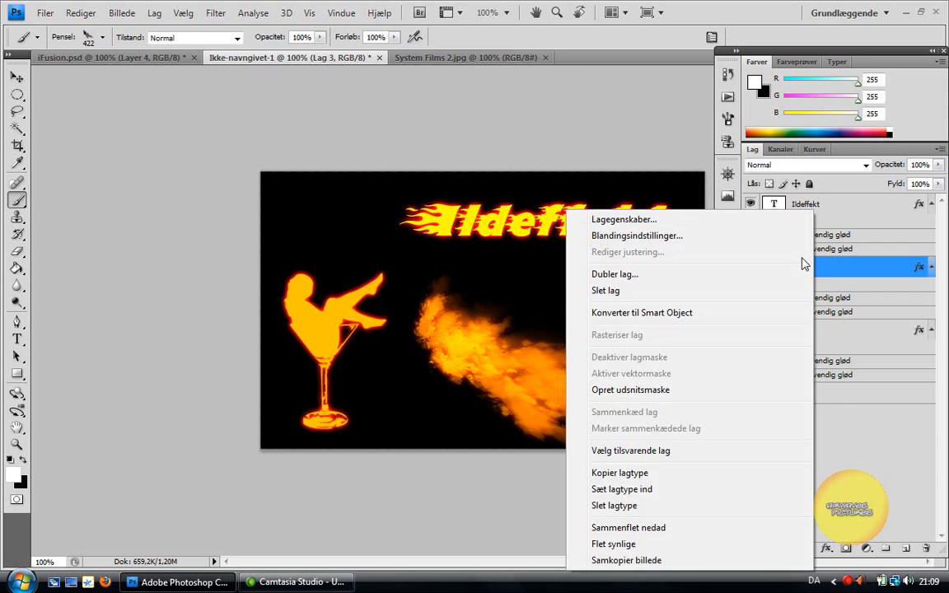
{"action": "left_click", "coordinate": [636, 236]}
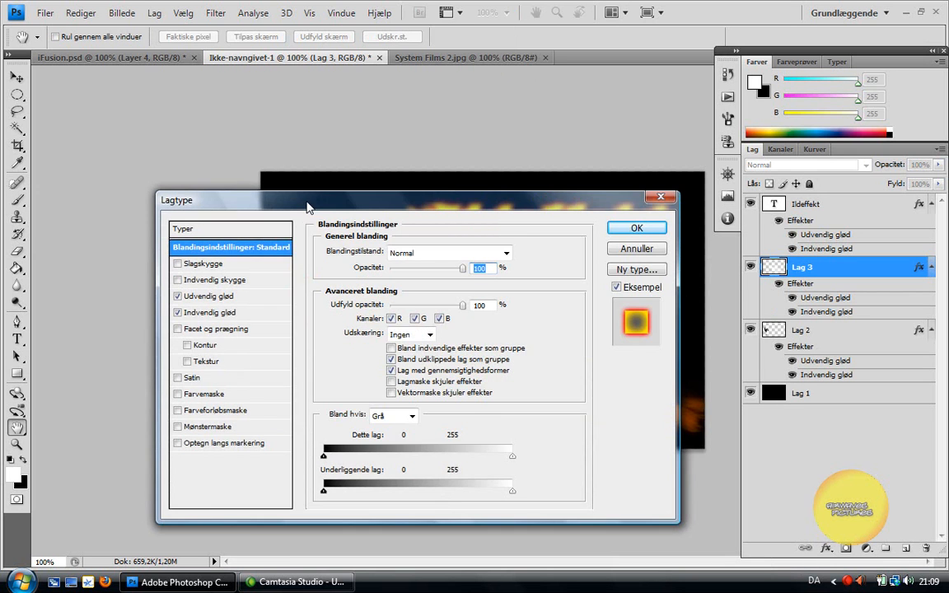
{"action": "left_click_drag", "start_coordinate": [306, 208], "coordinate": [202, 103]}
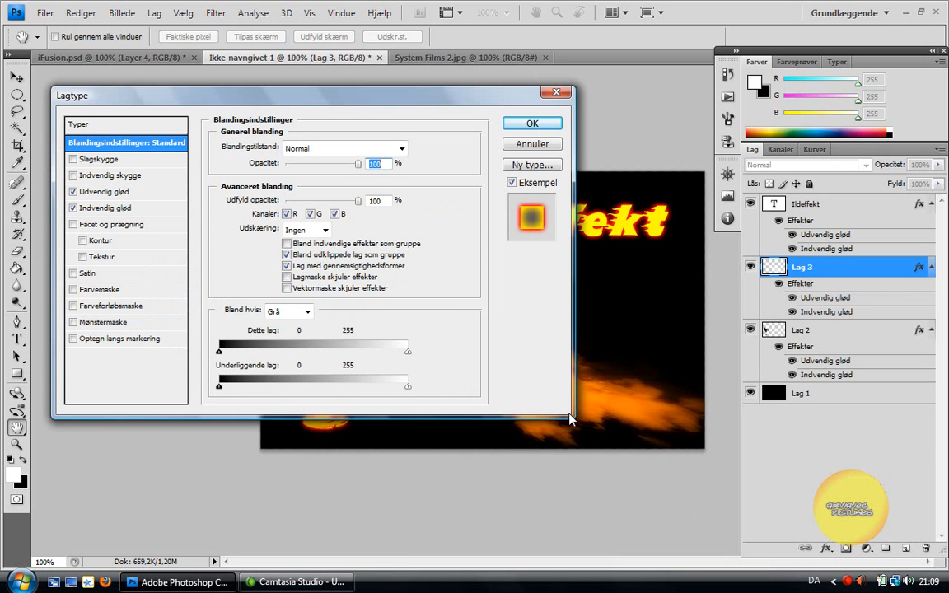
{"action": "left_click_drag", "start_coordinate": [155, 99], "coordinate": [102, 36]}
{"action": "left_click", "coordinate": [21, 130]}
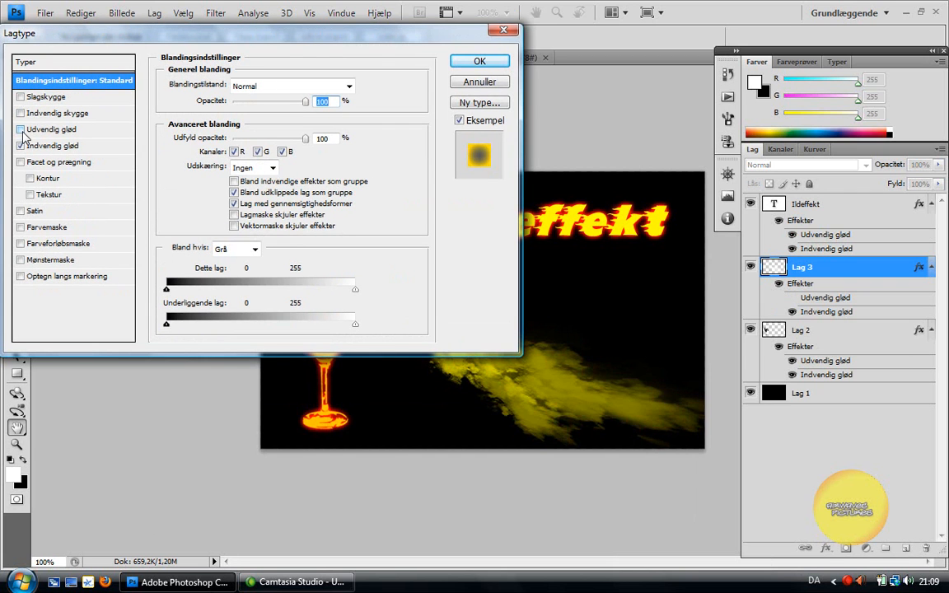
{"action": "left_click", "coordinate": [21, 130]}
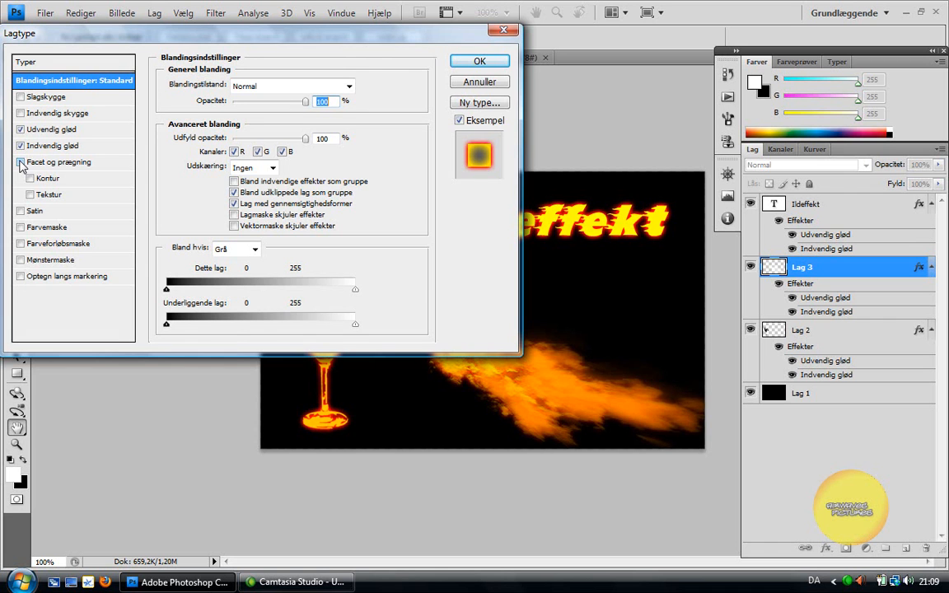
Add a Bevel and Emboss effect (Facet og prægning) to Lag 3 with the type Indvendig facet, and apply the layer style.
{"action": "left_click_drag", "start_coordinate": [162, 34], "coordinate": [202, 6]}
{"action": "left_click", "coordinate": [245, 127]}
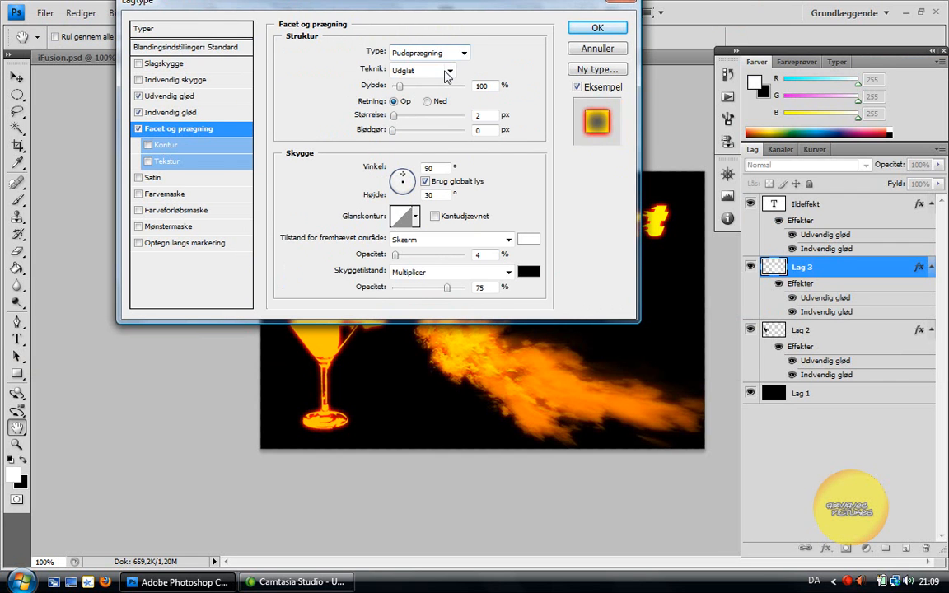
{"action": "left_click", "coordinate": [423, 55]}
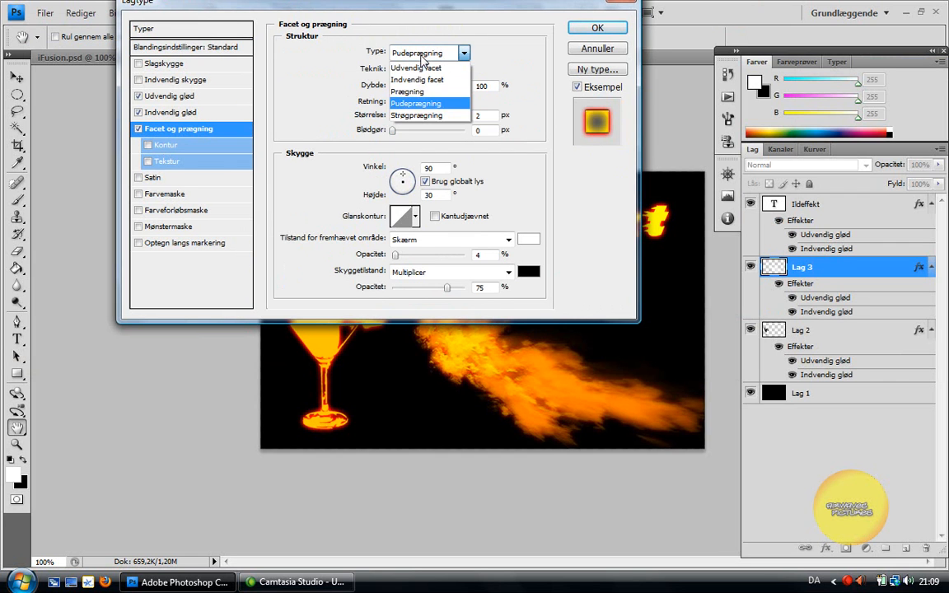
{"action": "left_click", "coordinate": [420, 79]}
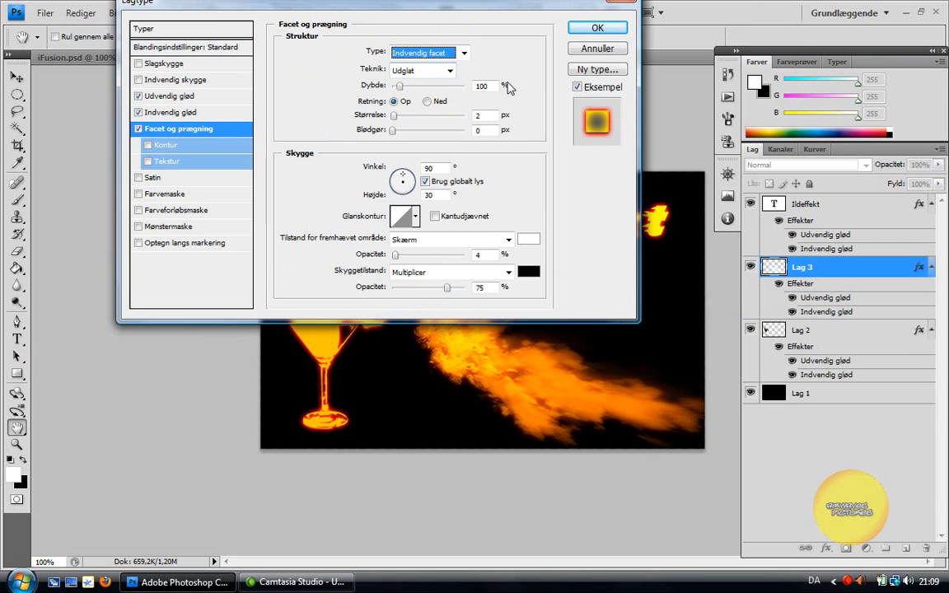
{"action": "key", "text": "Return"}
Select the "Ildeffekt" text layer by entering and leaving its text editing, ending with the Type tool active.
{"action": "key", "text": "ctrl+d"}
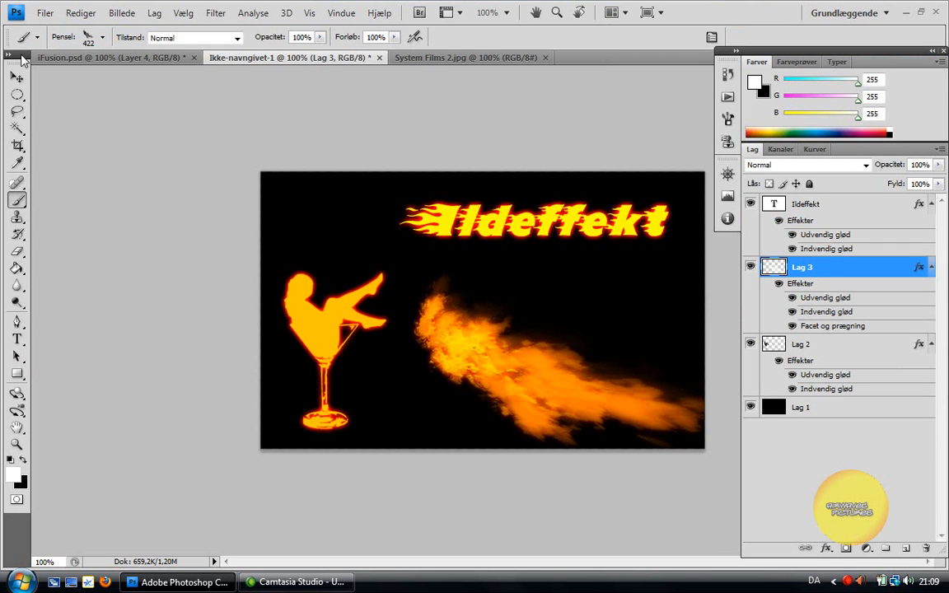
{"action": "key", "text": "v"}
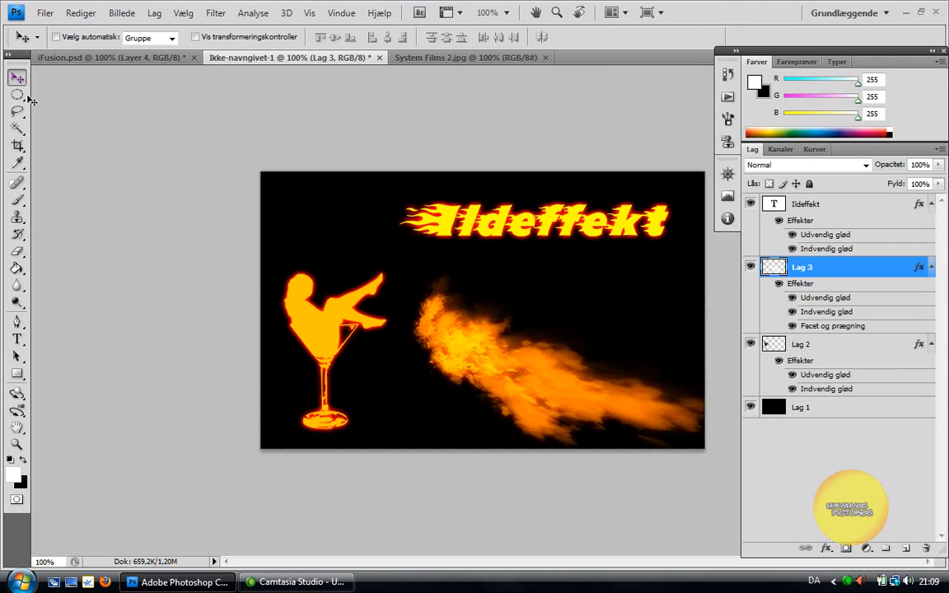
{"action": "left_click", "coordinate": [18, 338]}
{"action": "left_click", "coordinate": [536, 229]}
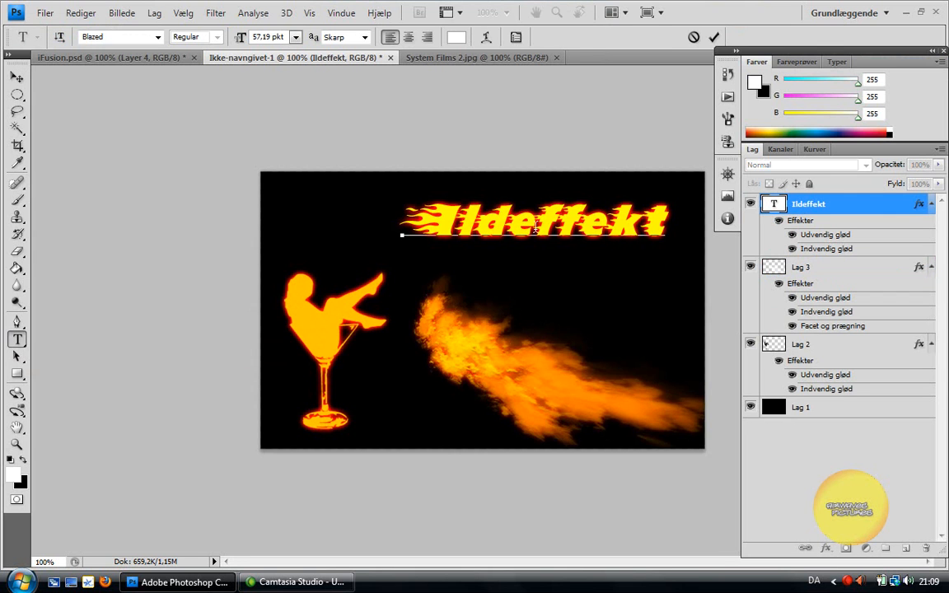
{"action": "left_click", "coordinate": [16, 79]}
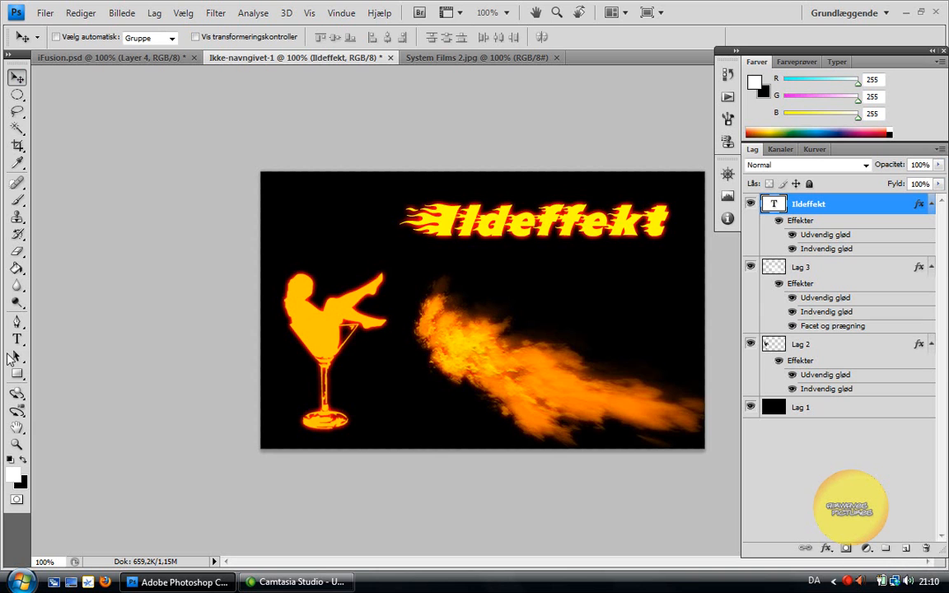
{"action": "left_click", "coordinate": [17, 338]}
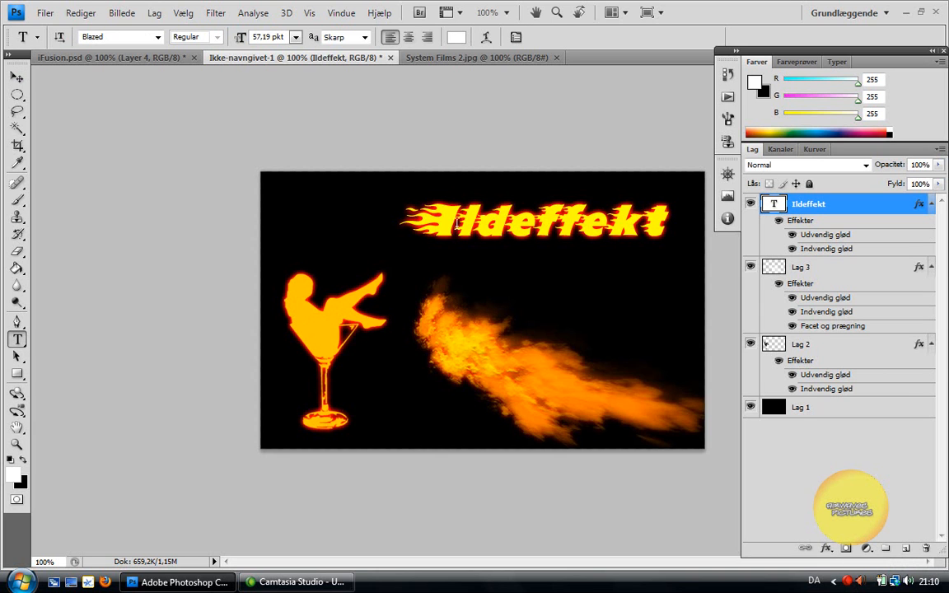